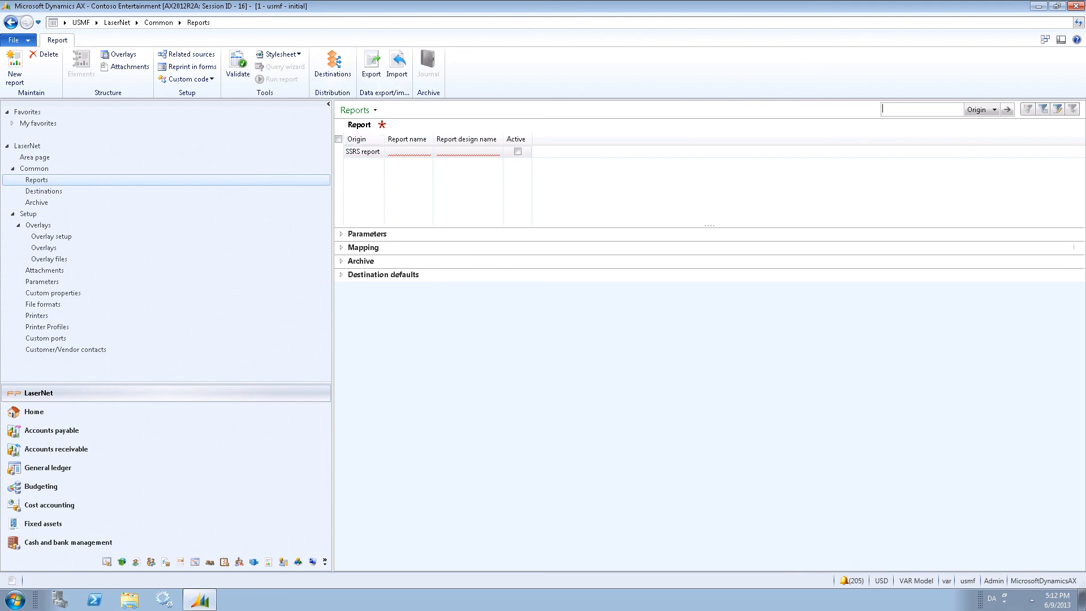
# Register the SSRS report SalesConfirm with report design Report and mark it active.
pyautogui.click(425, 151)
pyautogui.click(425, 151)
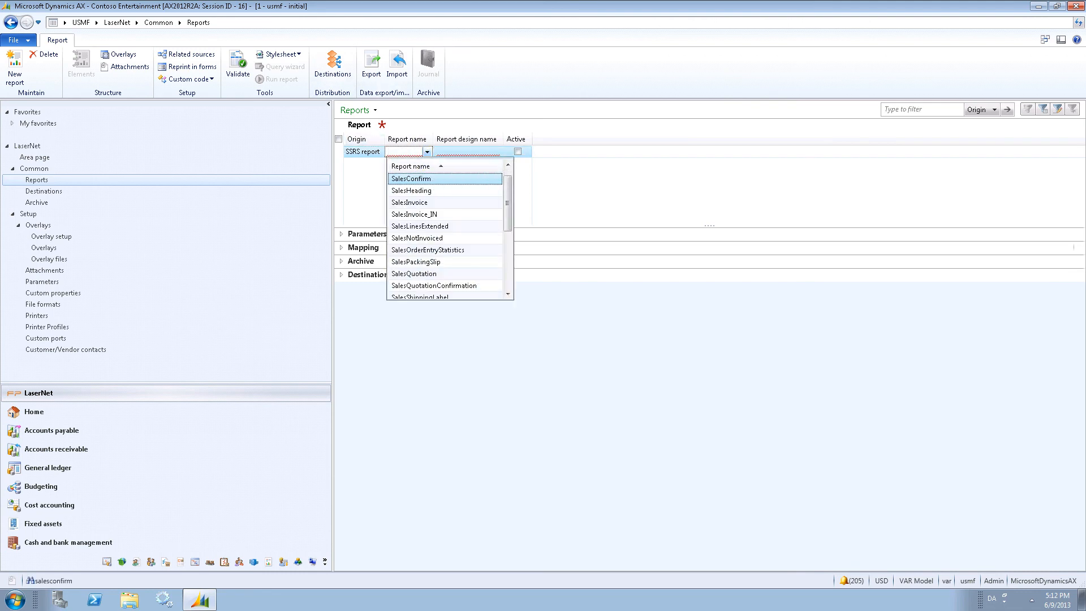
pyautogui.press('Return')
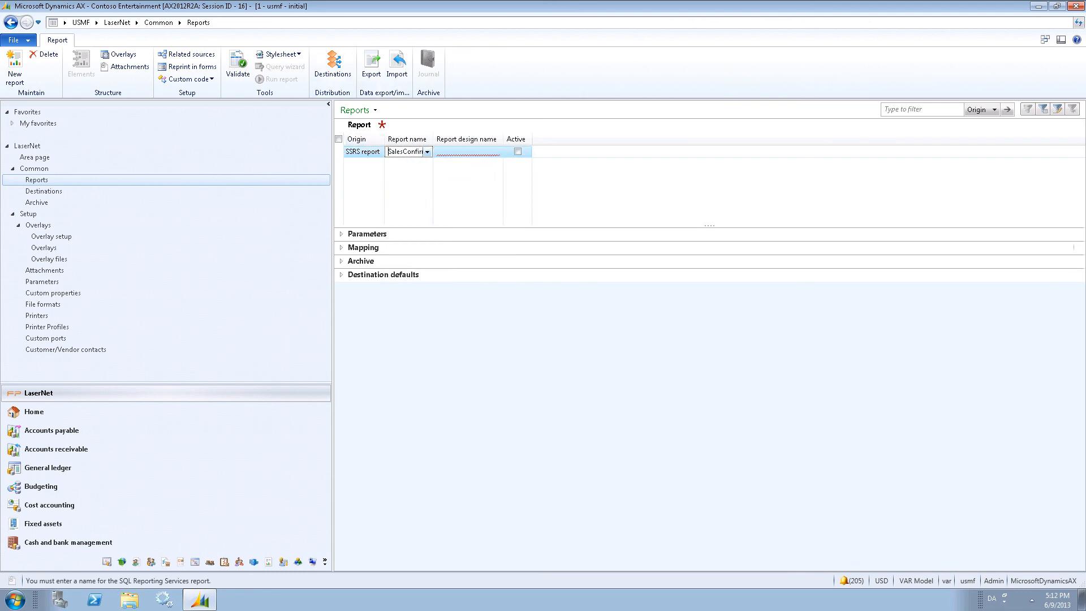
pyautogui.click(468, 152)
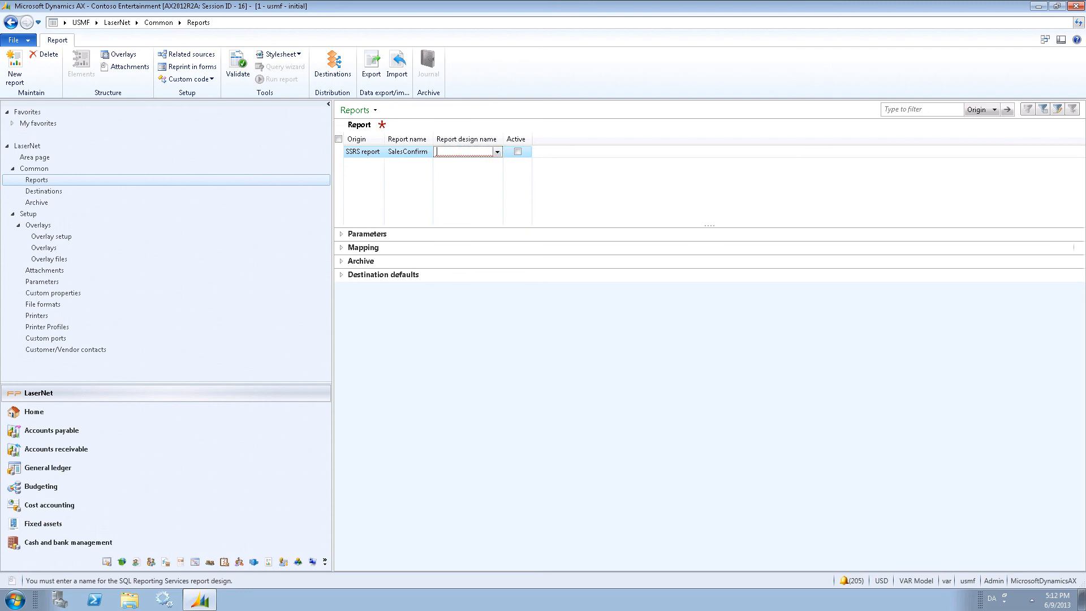
pyautogui.hotkey('alt', 'Down')
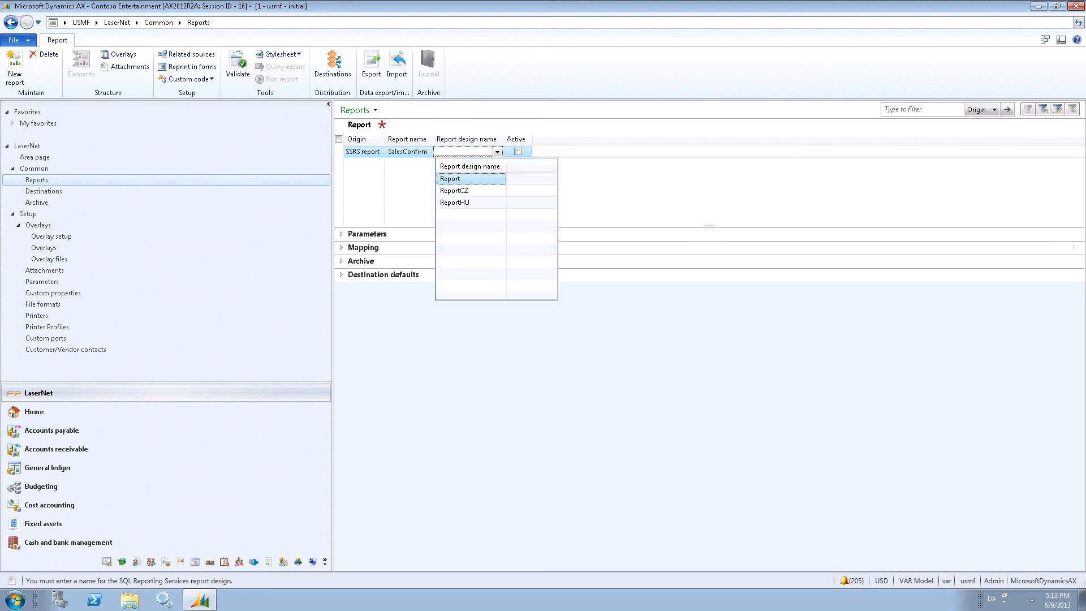
pyautogui.press('Return')
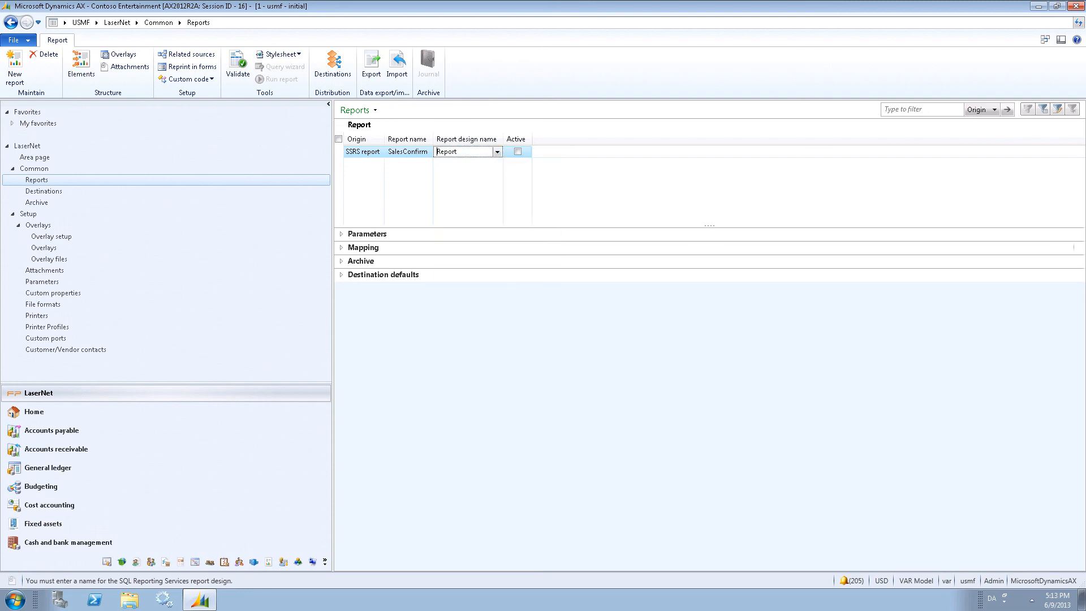
pyautogui.click(518, 152)
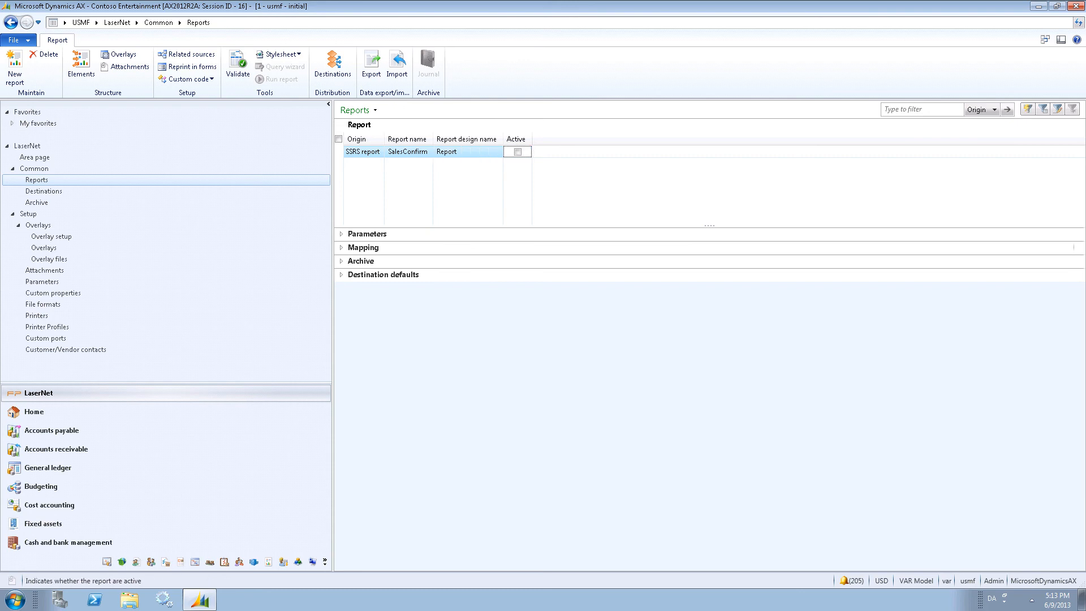
pyautogui.click(518, 151)
# Open the report's overlay setup and add an overlay CompanyInfoDK.
pyautogui.click(119, 54)
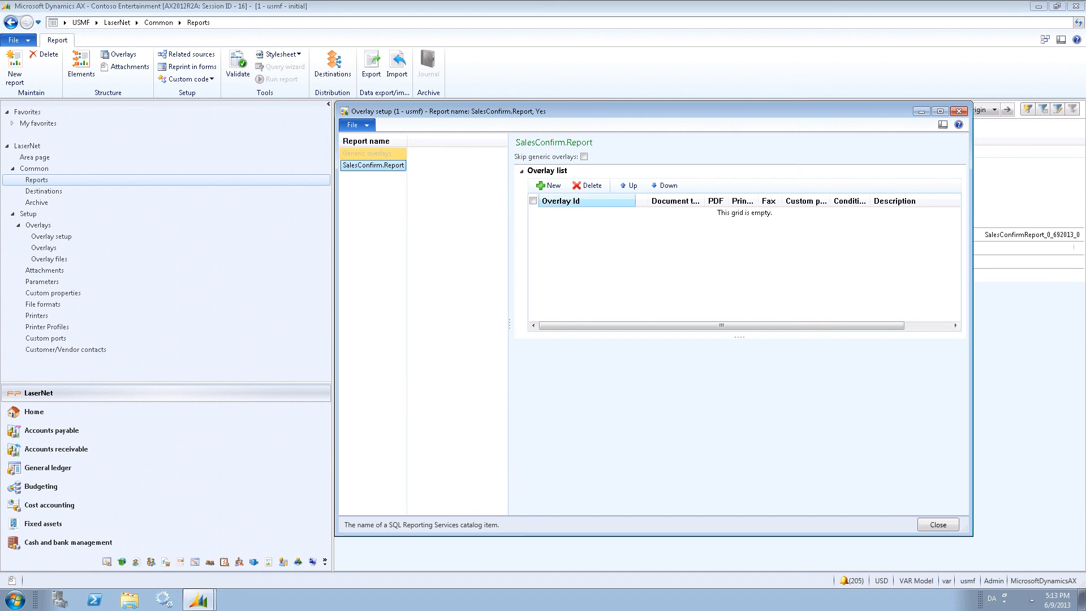
pyautogui.click(546, 185)
pyautogui.click(629, 213)
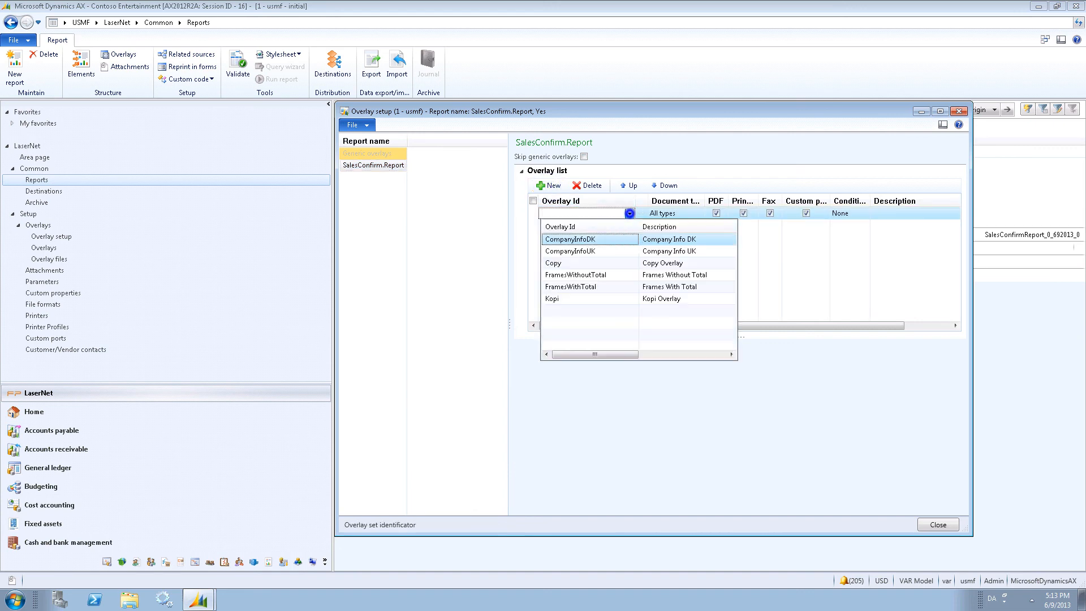
pyautogui.click(617, 240)
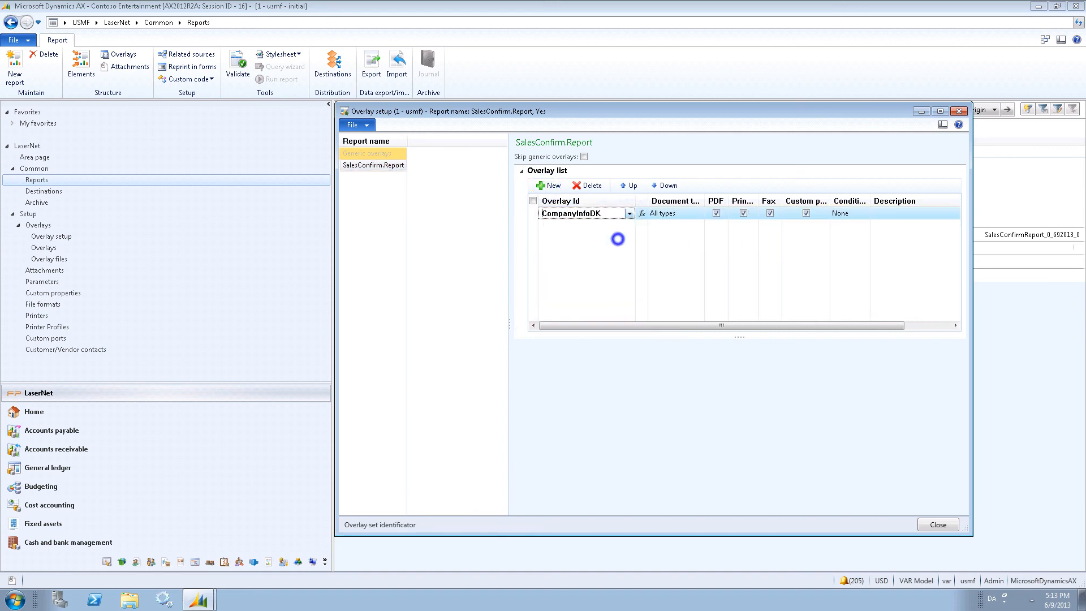
# Set the CompanyInfoDK overlay's condition to a query with Language criterion DA.
pyautogui.click(864, 213)
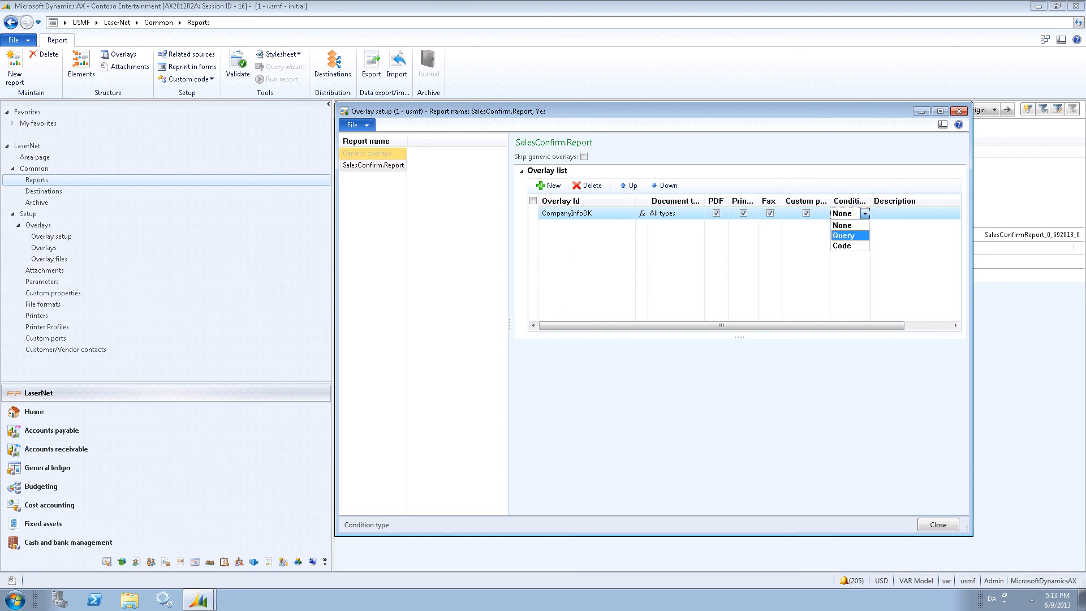
pyautogui.click(857, 235)
pyautogui.click(939, 362)
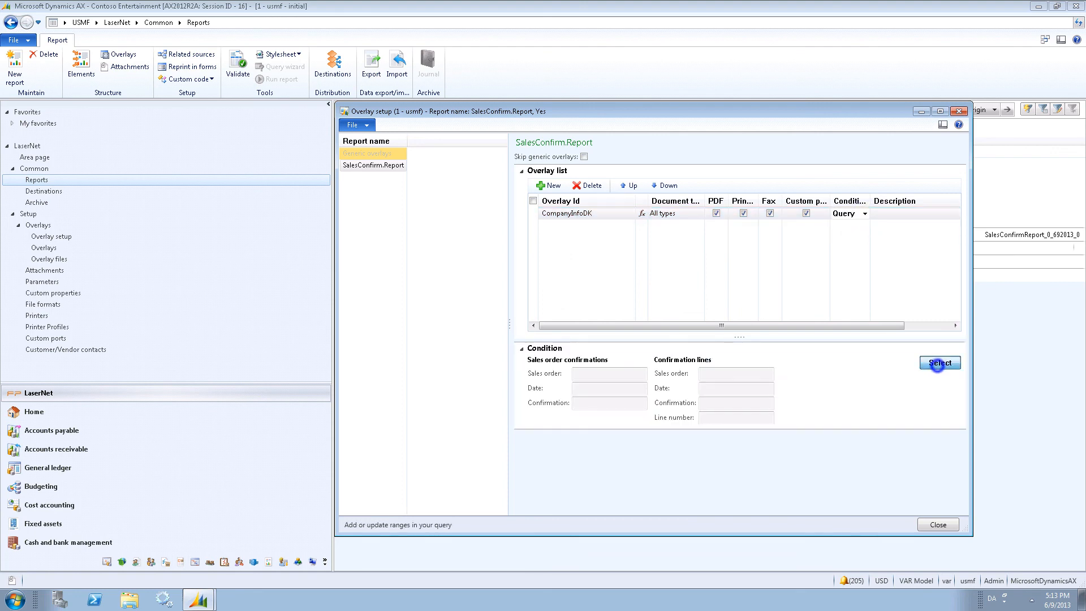
pyautogui.click(632, 263)
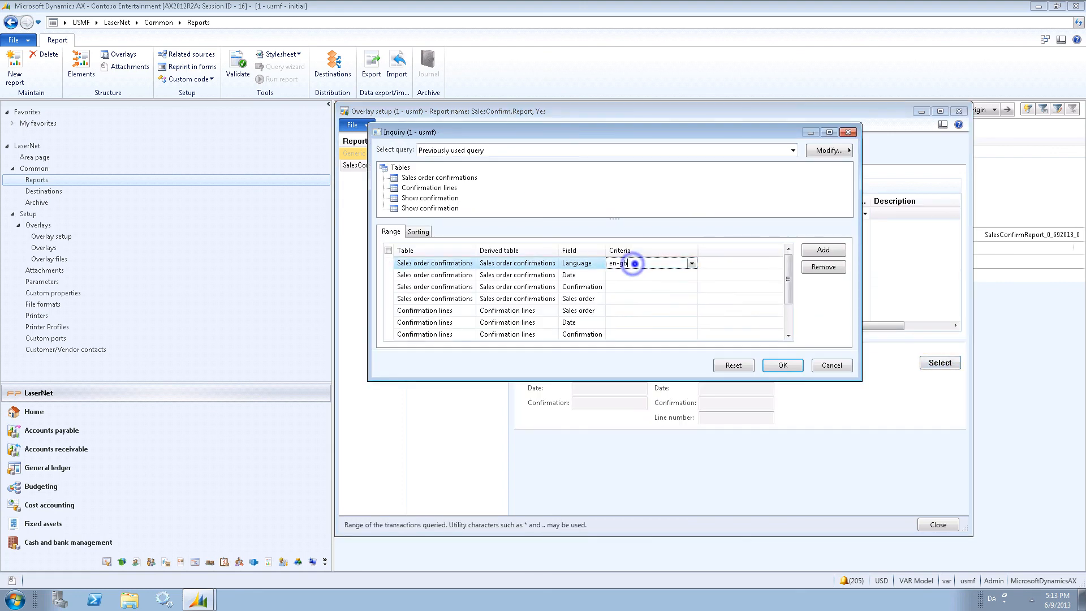
pyautogui.write('DA')
pyautogui.click(786, 366)
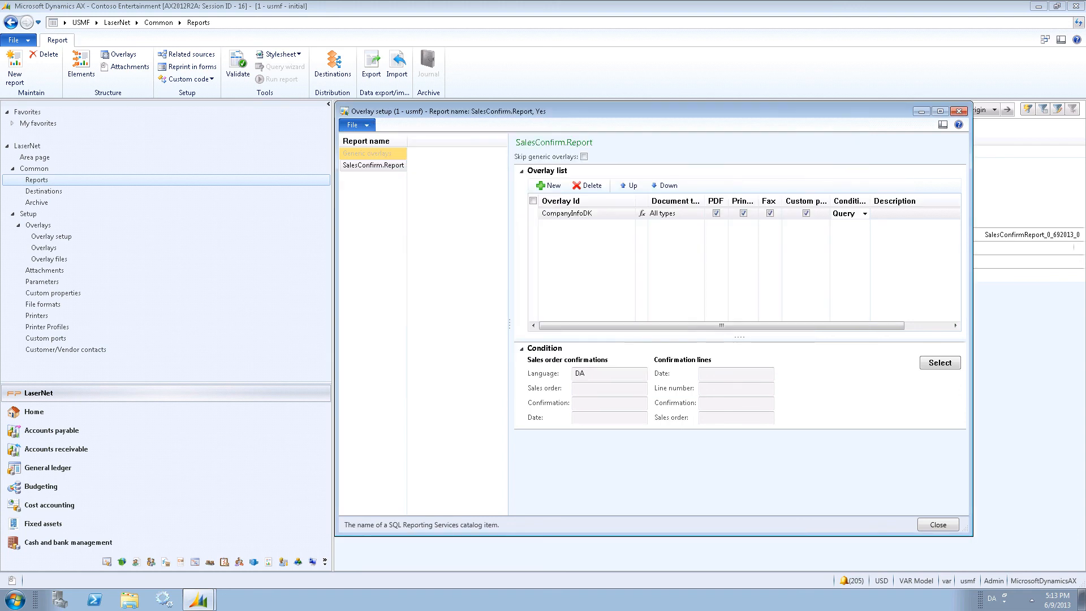
# Add a second overlay CompanyInfoUK to the overlay list.
pyautogui.click(547, 185)
pyautogui.click(629, 213)
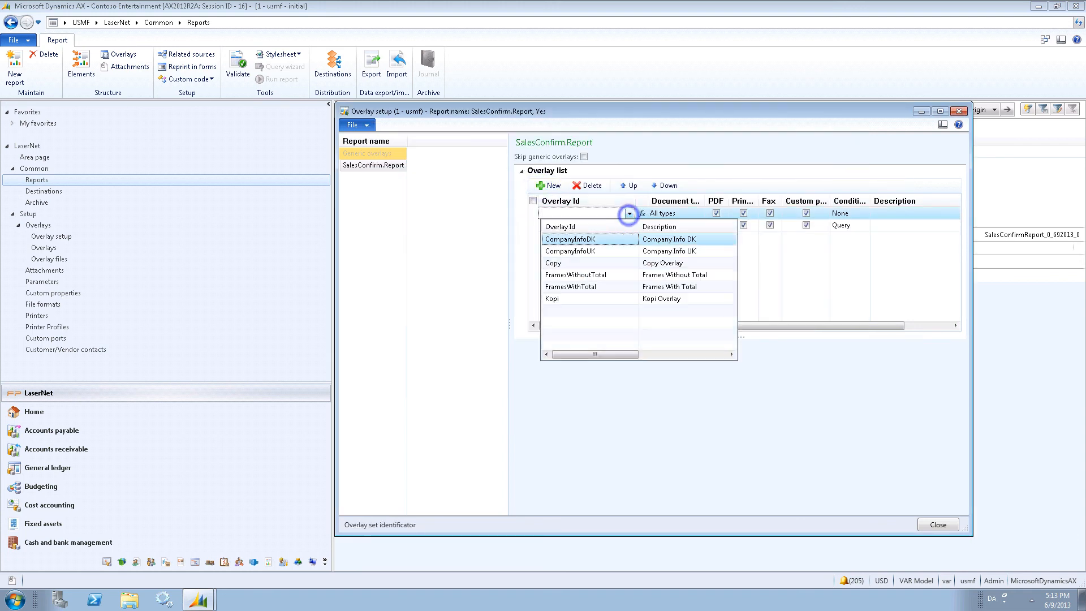
pyautogui.click(604, 251)
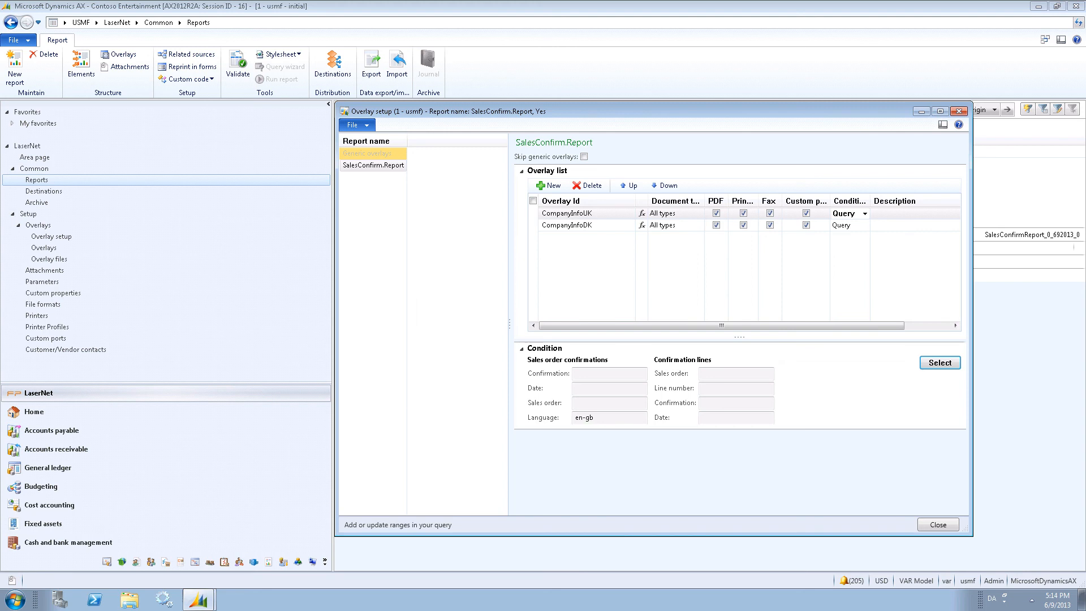
# Add a third overlay FramesWithTotal and close the overlay setup.
pyautogui.click(548, 186)
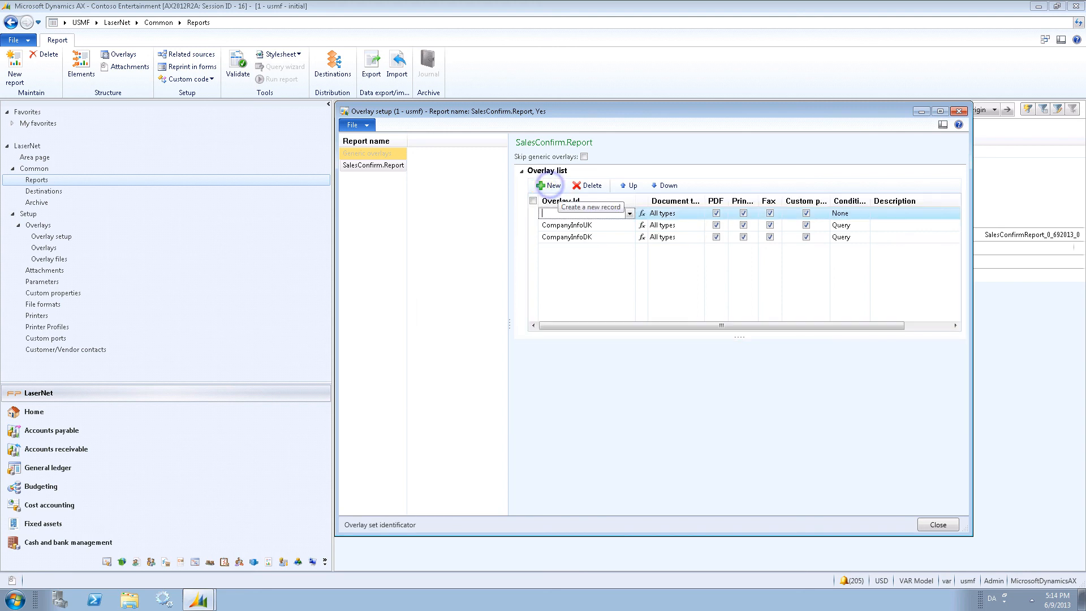
pyautogui.click(629, 214)
pyautogui.click(594, 287)
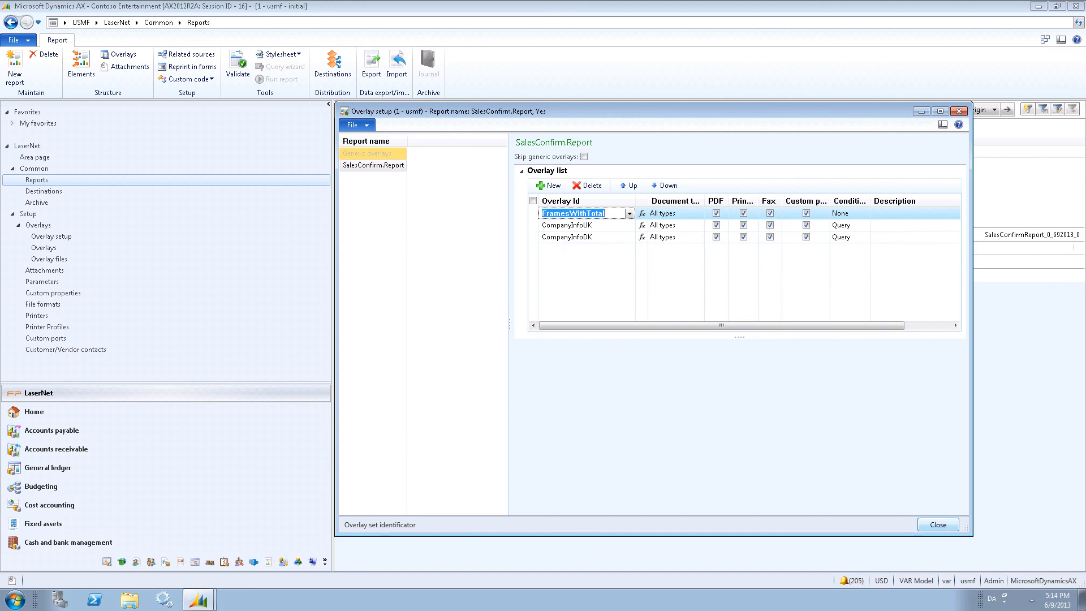
pyautogui.click(930, 525)
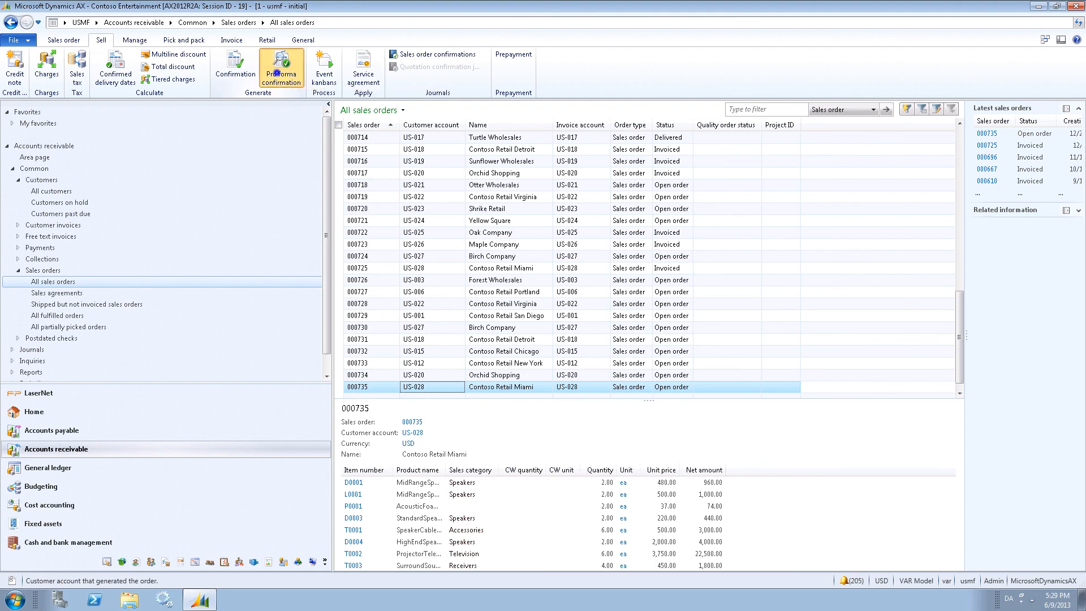
# Print a pro forma confirmation of sales order 000735 to the LaserNet Screen destination and review it.
pyautogui.click(278, 78)
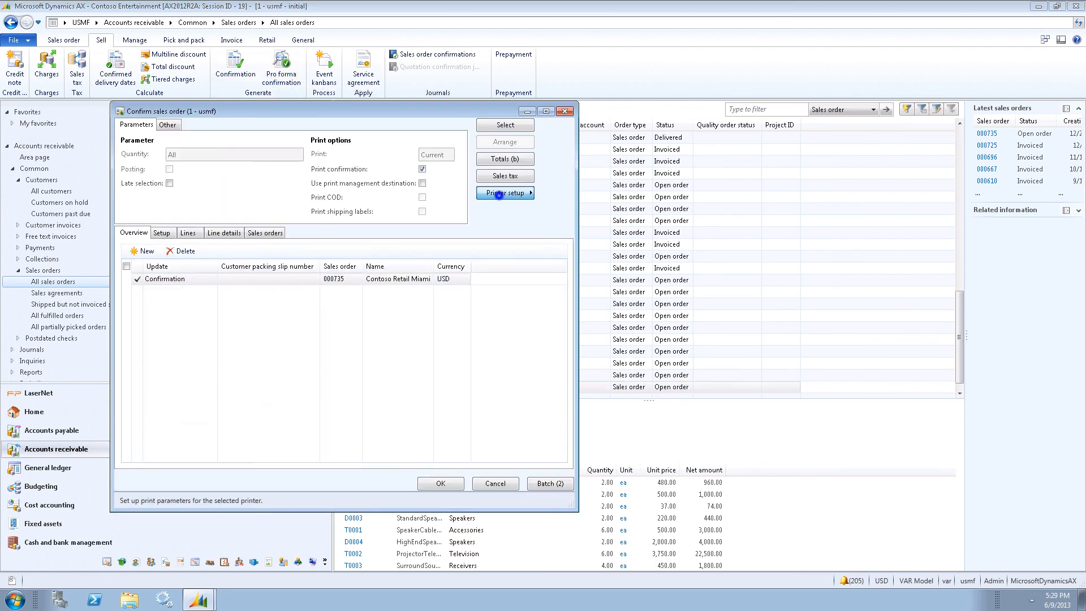
pyautogui.click(499, 195)
pyautogui.click(585, 194)
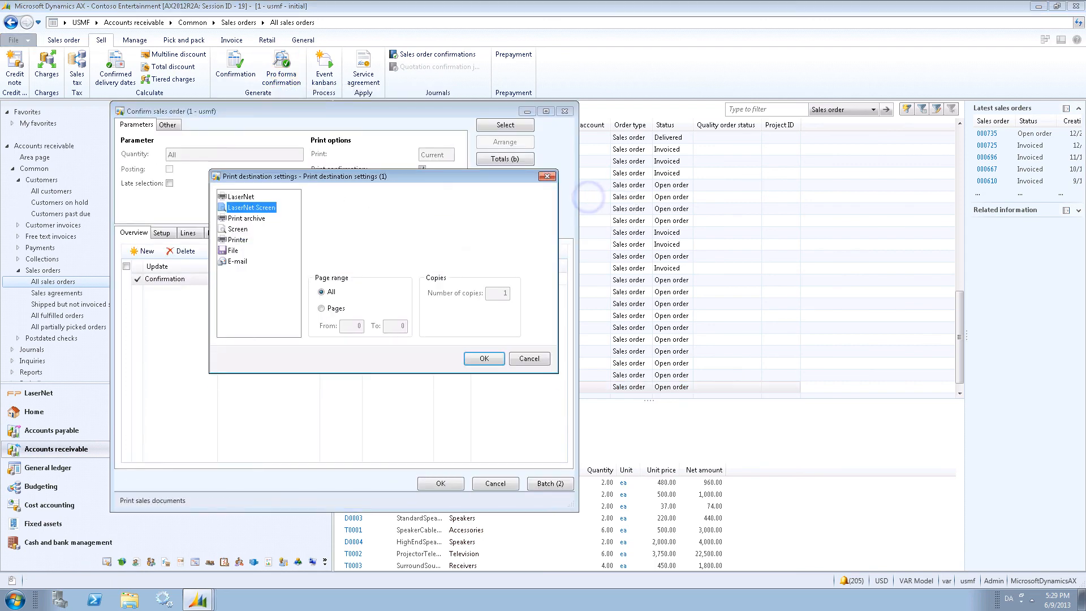
pyautogui.click(249, 207)
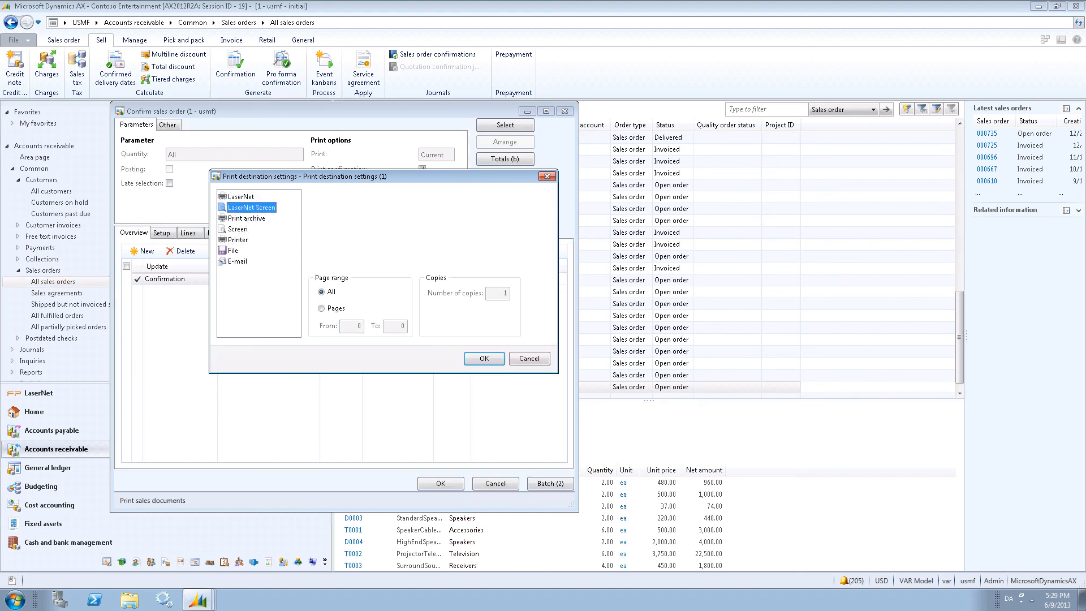
pyautogui.click(478, 358)
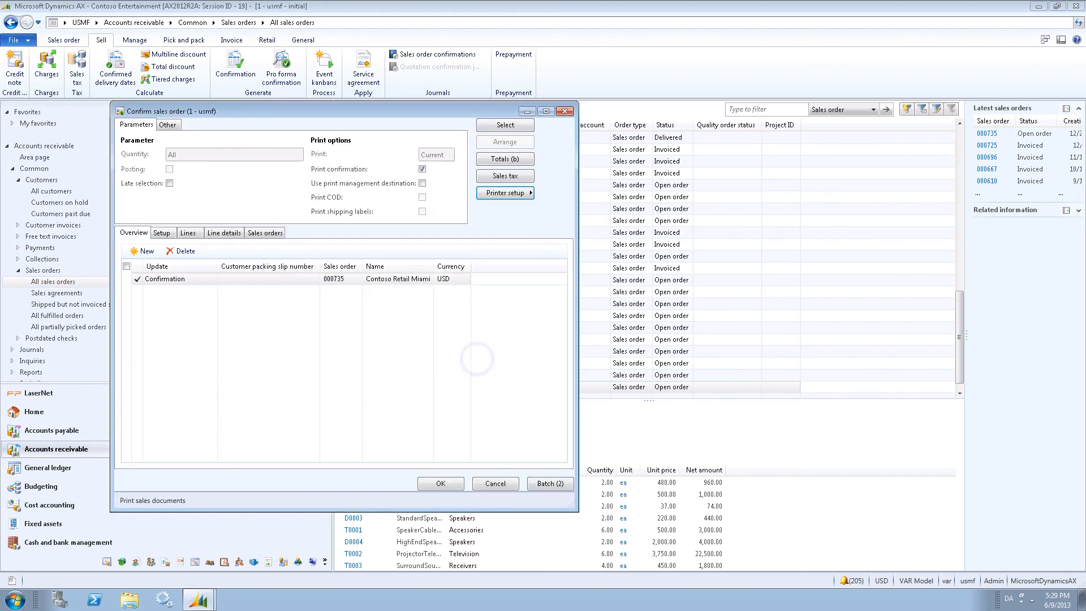
pyautogui.click(450, 482)
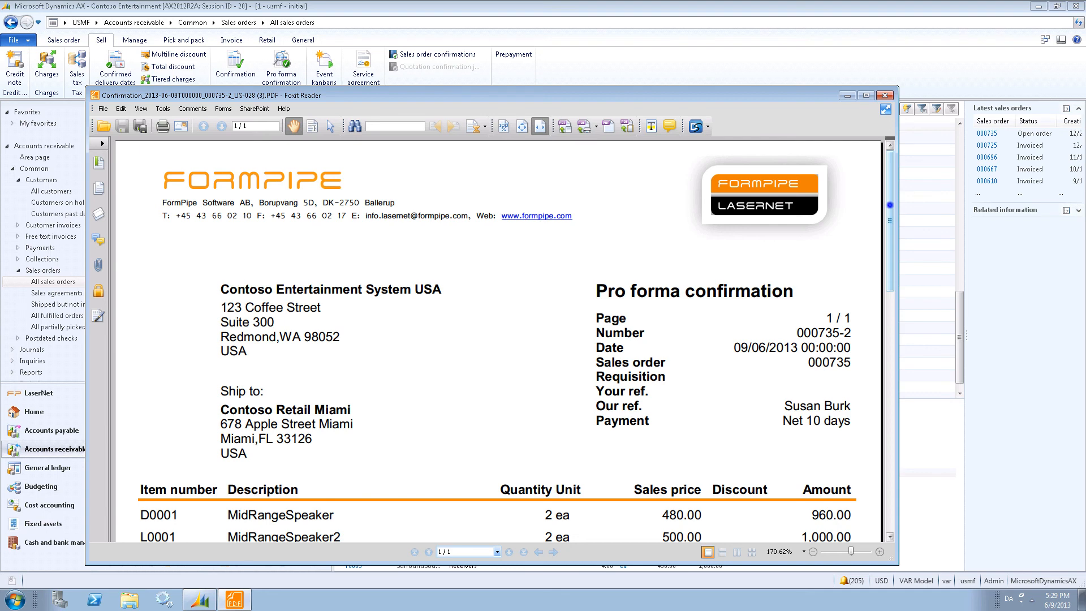
pyautogui.moveTo(890, 205); pyautogui.dragTo(890, 447)
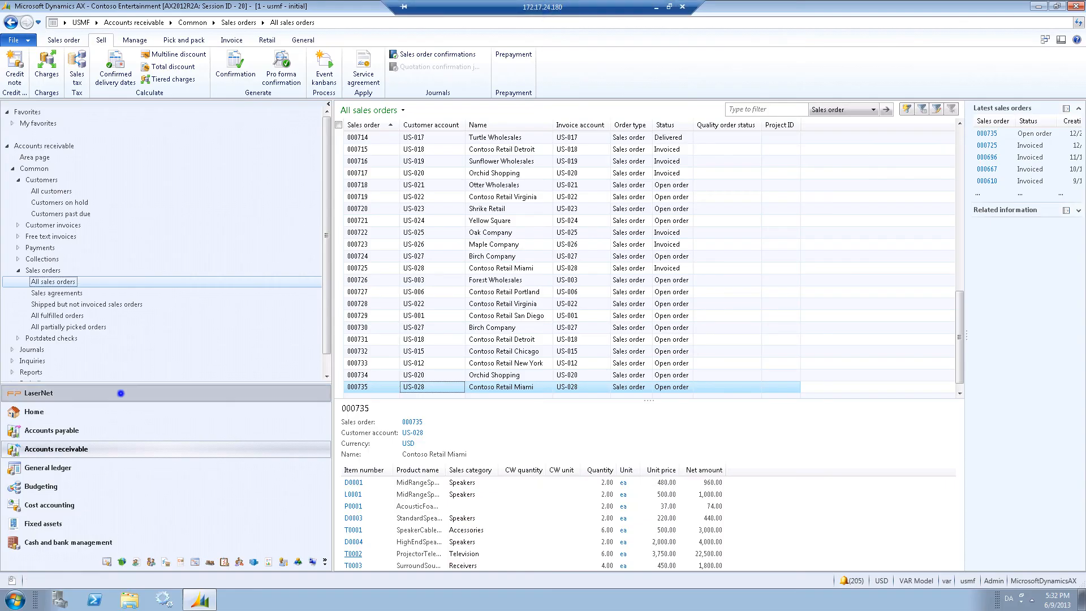
# Open the destinations of the SalesConfirm report in LaserNet Reports.
pyautogui.click(120, 393)
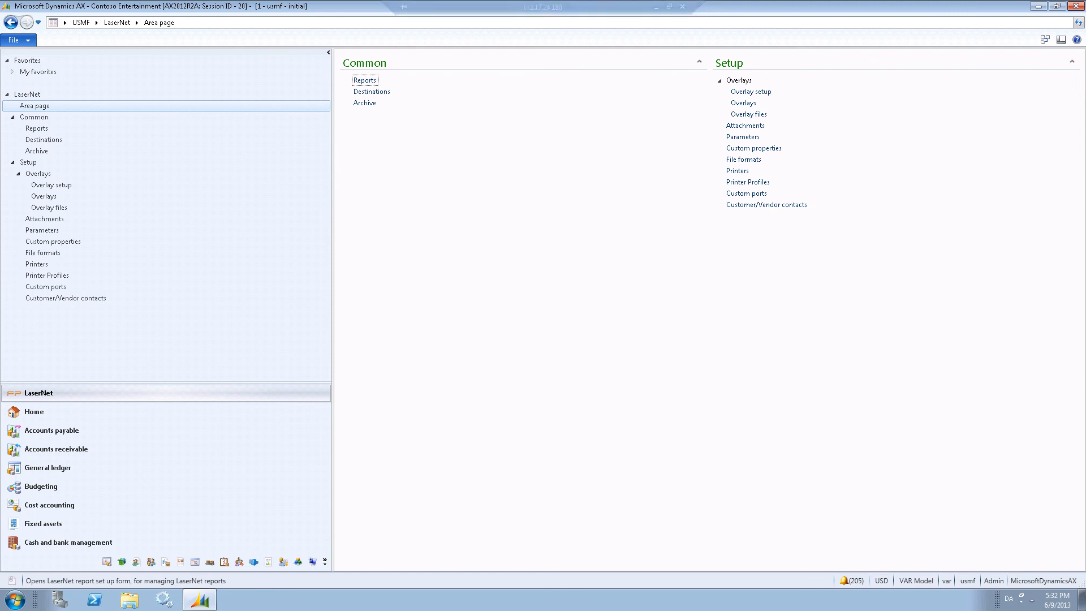
pyautogui.click(359, 80)
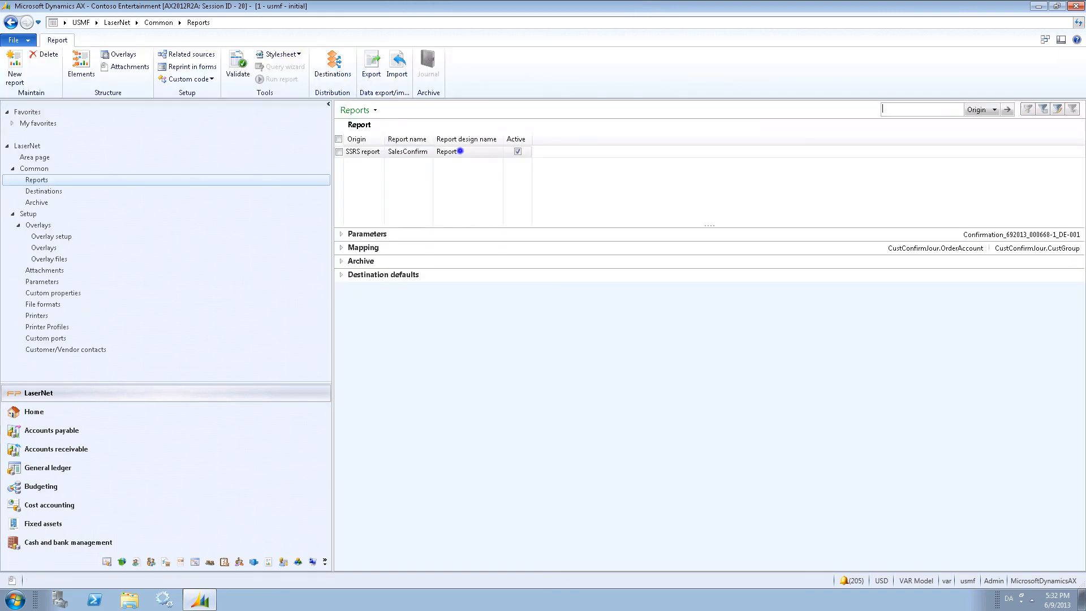
pyautogui.click(461, 151)
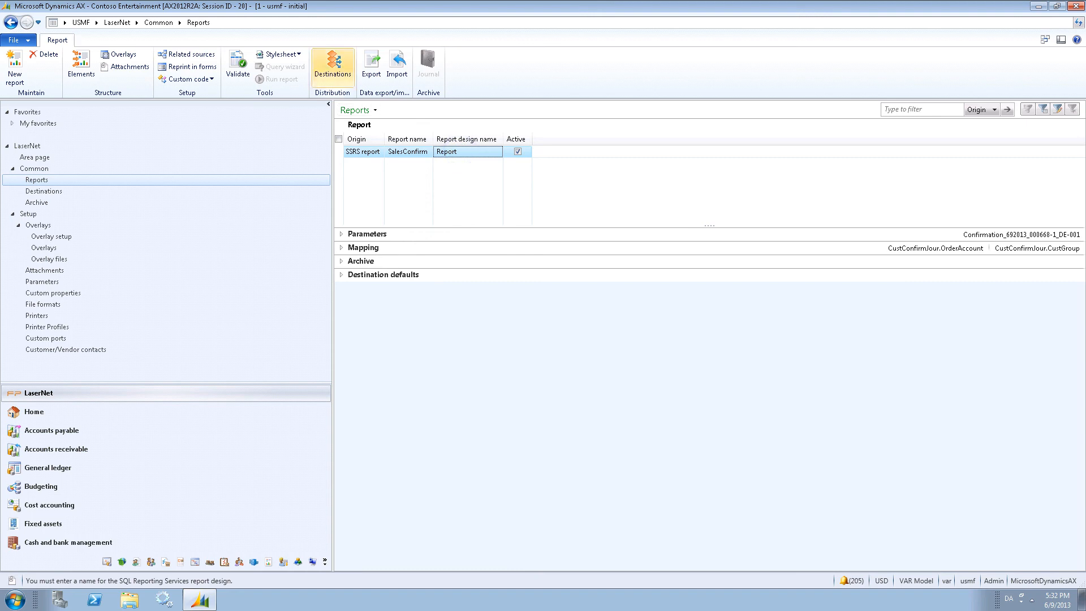
pyautogui.click(332, 64)
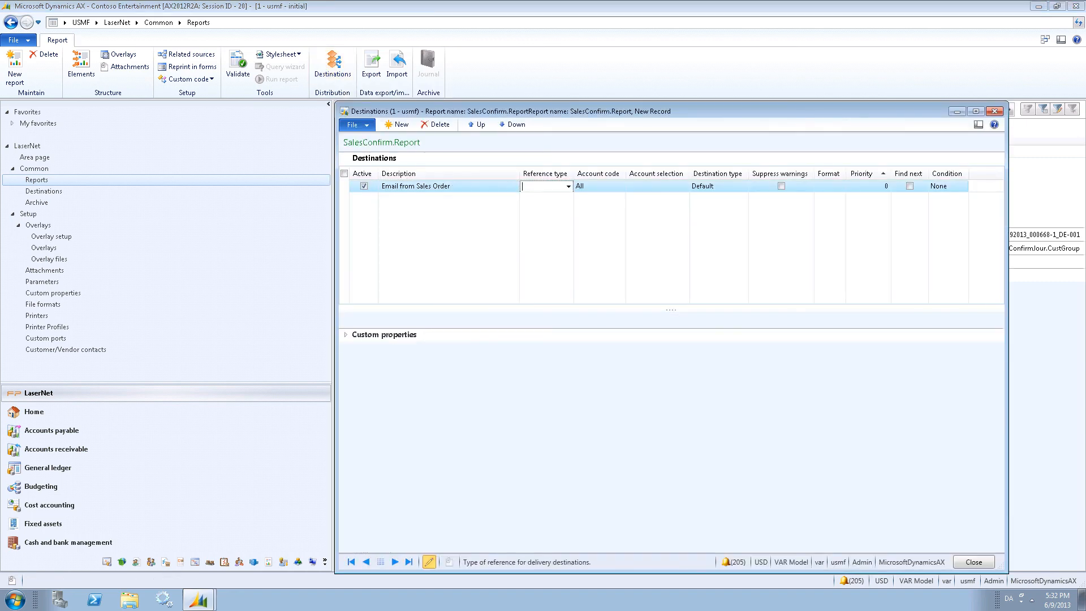
# Set the Email from Sales Order destination's reference type to Customer and destination type to Email.
pyautogui.click(568, 187)
pyautogui.click(537, 209)
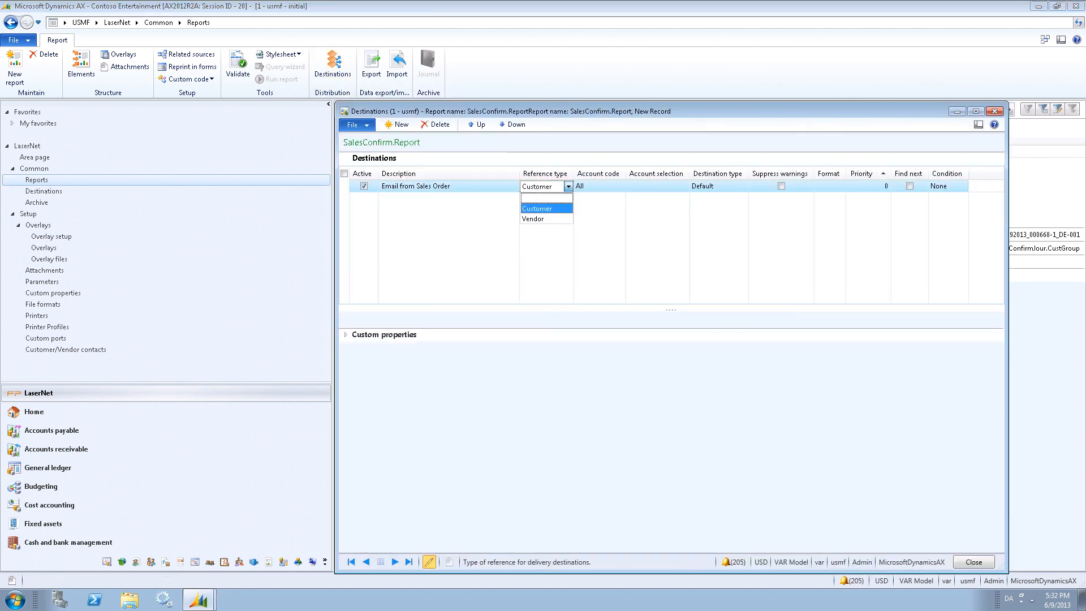
pyautogui.press('Tab')
pyautogui.press('Tab')
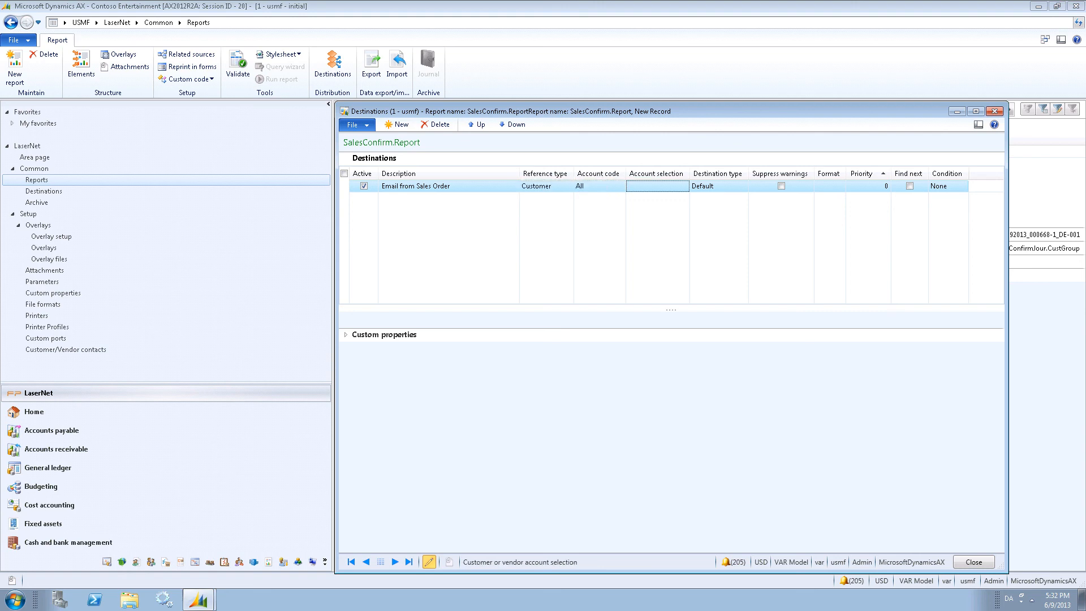
pyautogui.press('Tab')
pyautogui.hotkey('alt', 'Down')
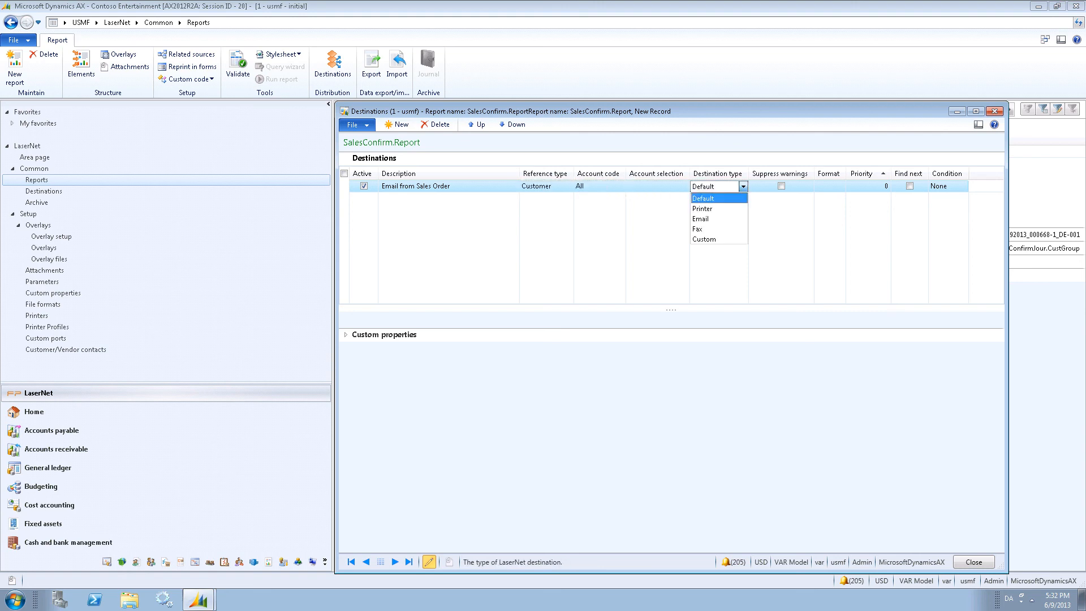
pyautogui.press('Down')
pyautogui.press('Down')
pyautogui.press('Return')
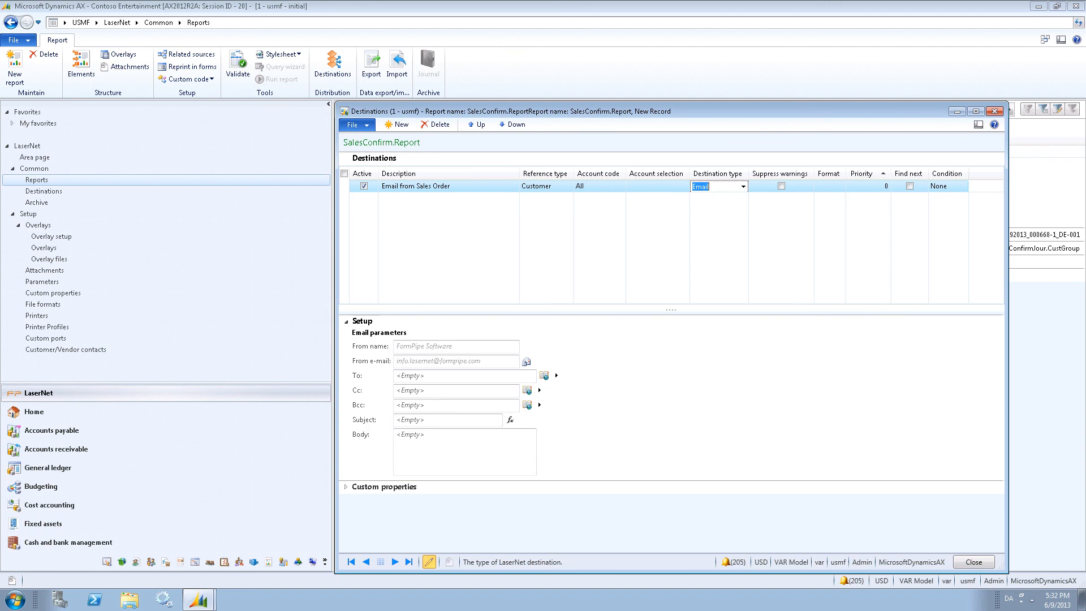
# Enable Suppress warnings for the destination and set its format to PDF.
pyautogui.press('Tab')
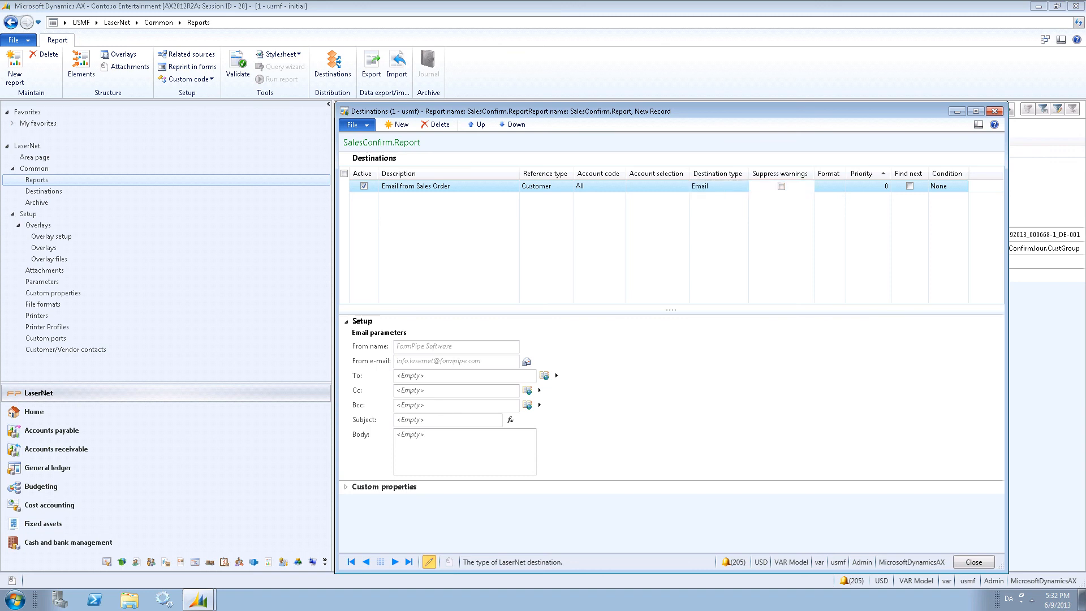
pyautogui.press('space')
pyautogui.press('Tab')
pyautogui.hotkey('alt', 'Down')
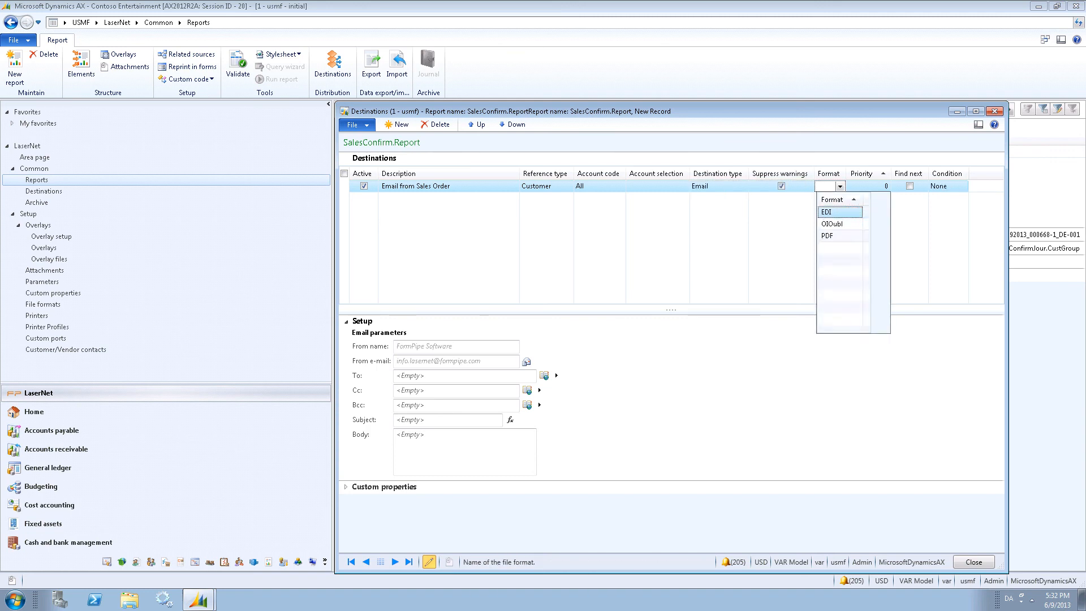
pyautogui.press('Down')
pyautogui.press('Down')
pyautogui.press('Return')
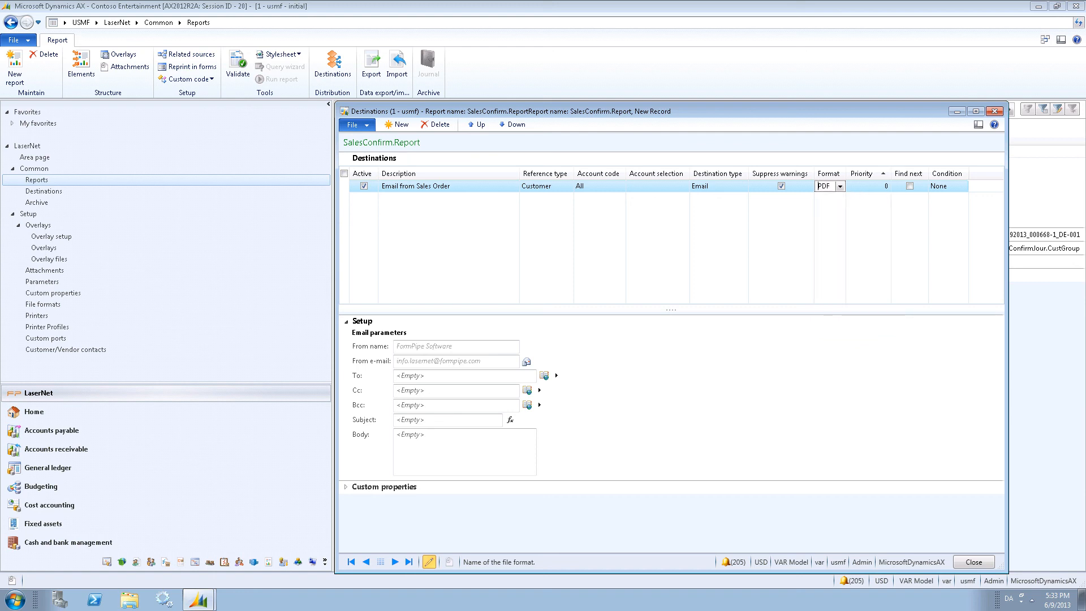
# Set the email To recipient from code using the SalesTable.Email field.
pyautogui.click(556, 375)
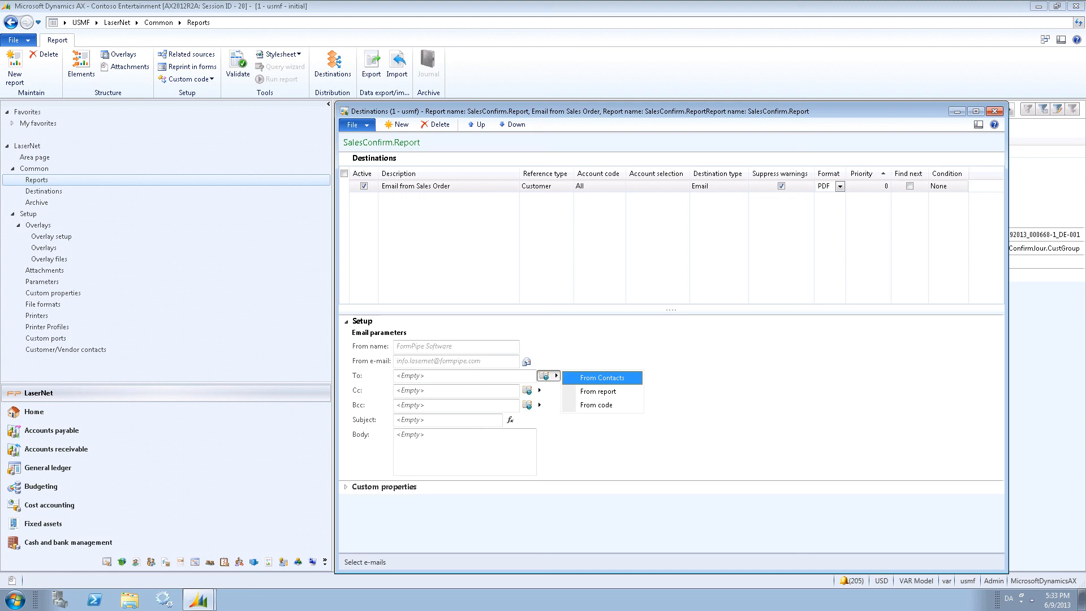
pyautogui.press('Down')
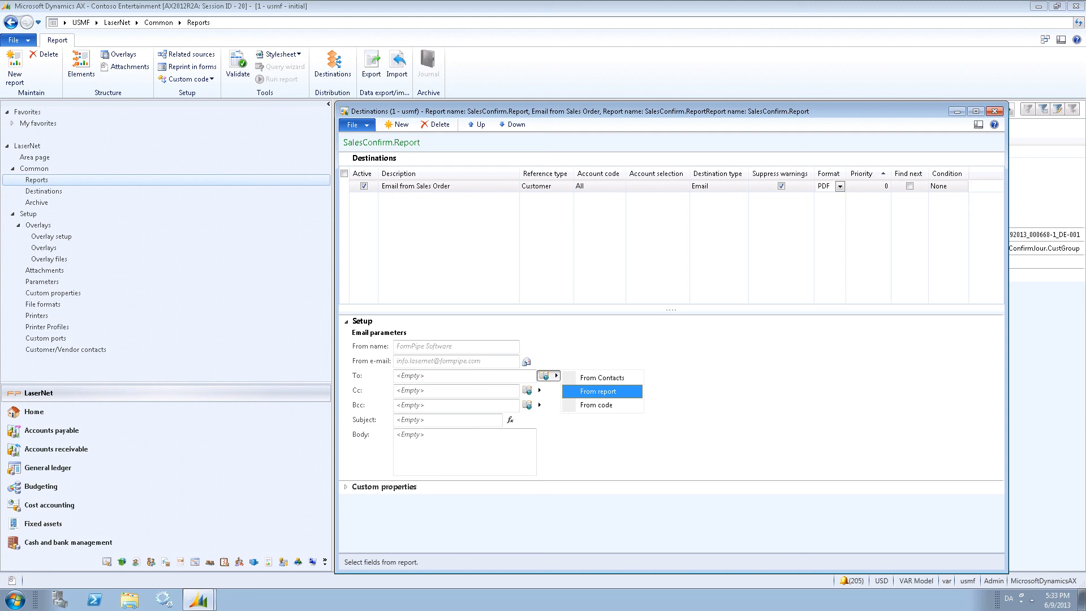
pyautogui.press('Down')
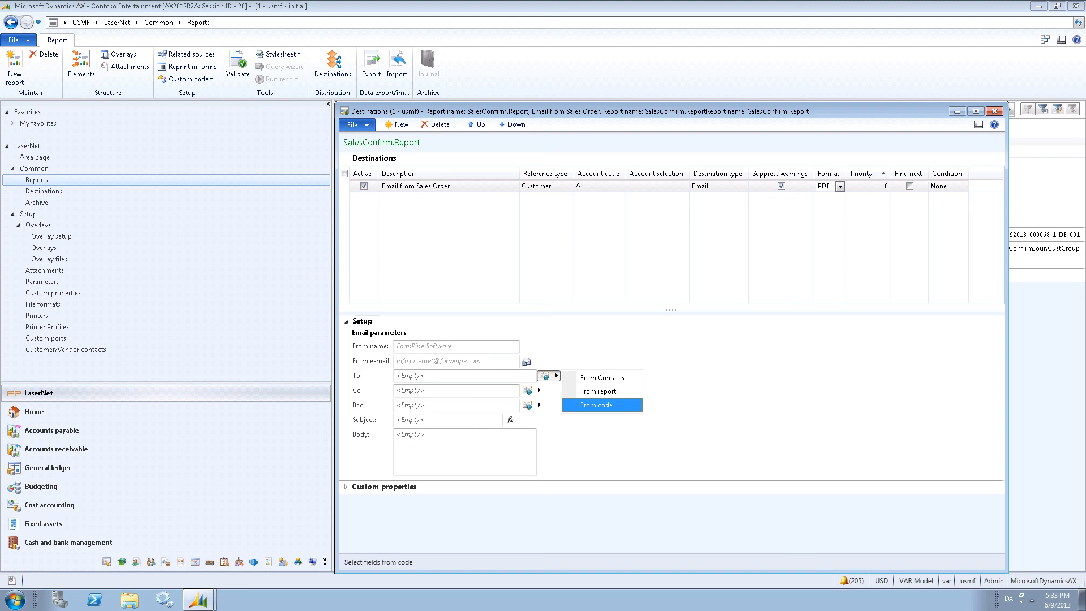
pyautogui.click(629, 406)
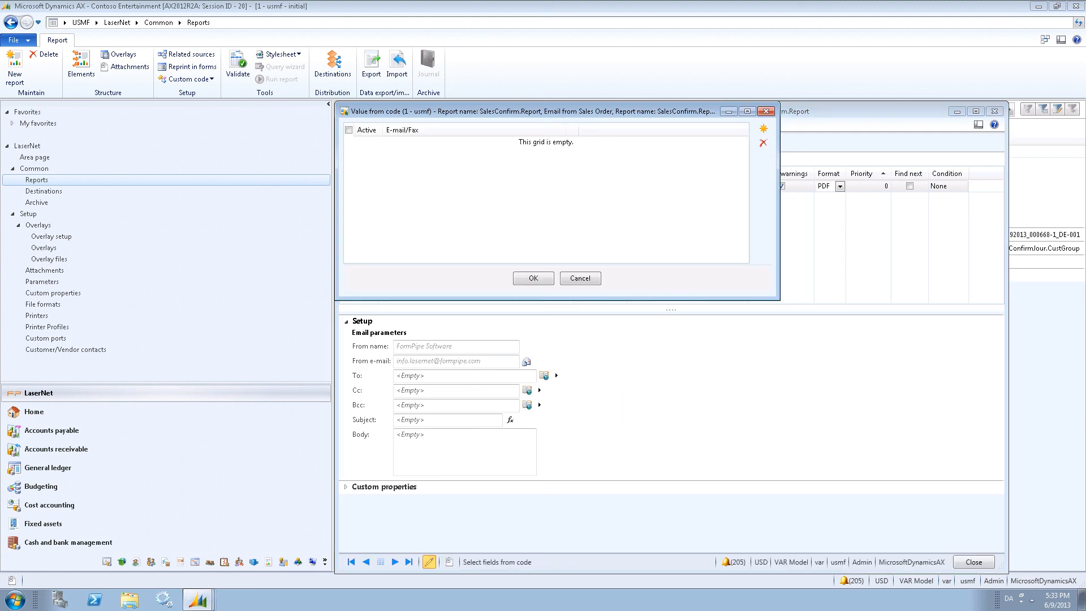
pyautogui.click(763, 129)
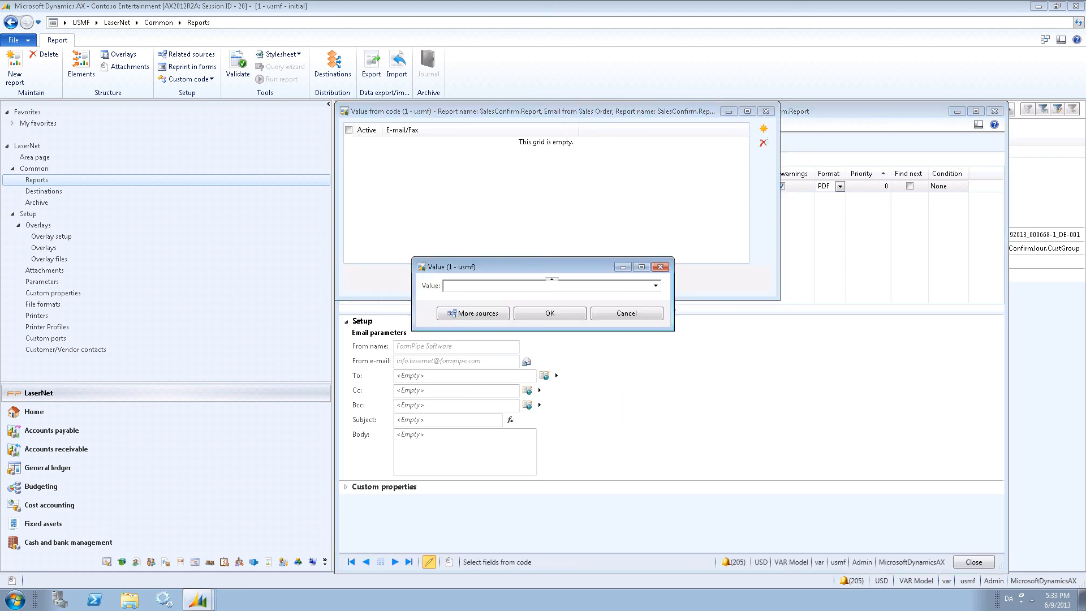
pyautogui.click(656, 286)
pyautogui.click(625, 392)
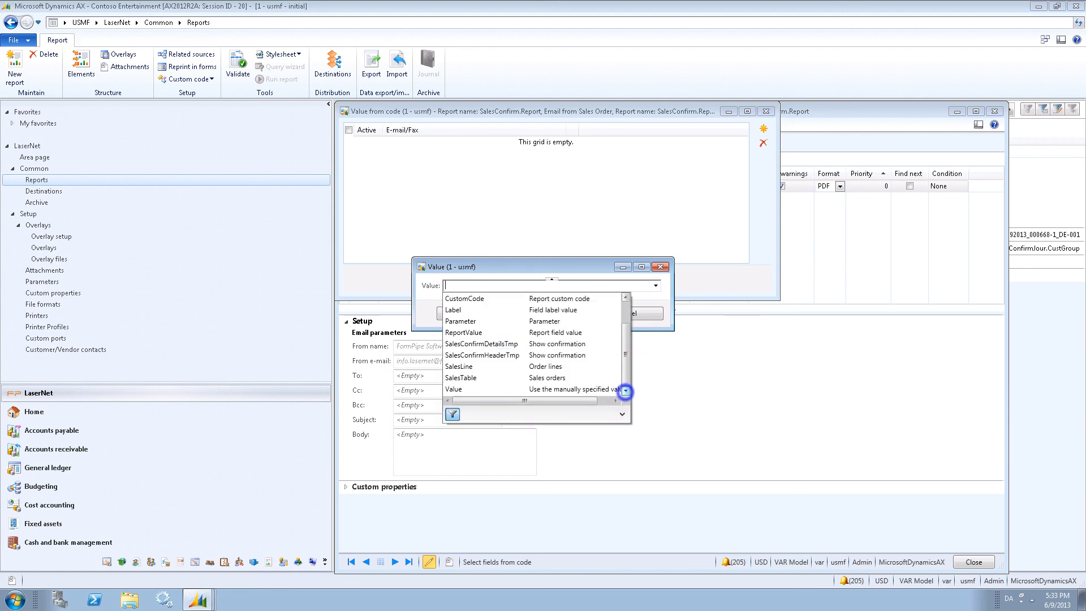
pyautogui.click(506, 375)
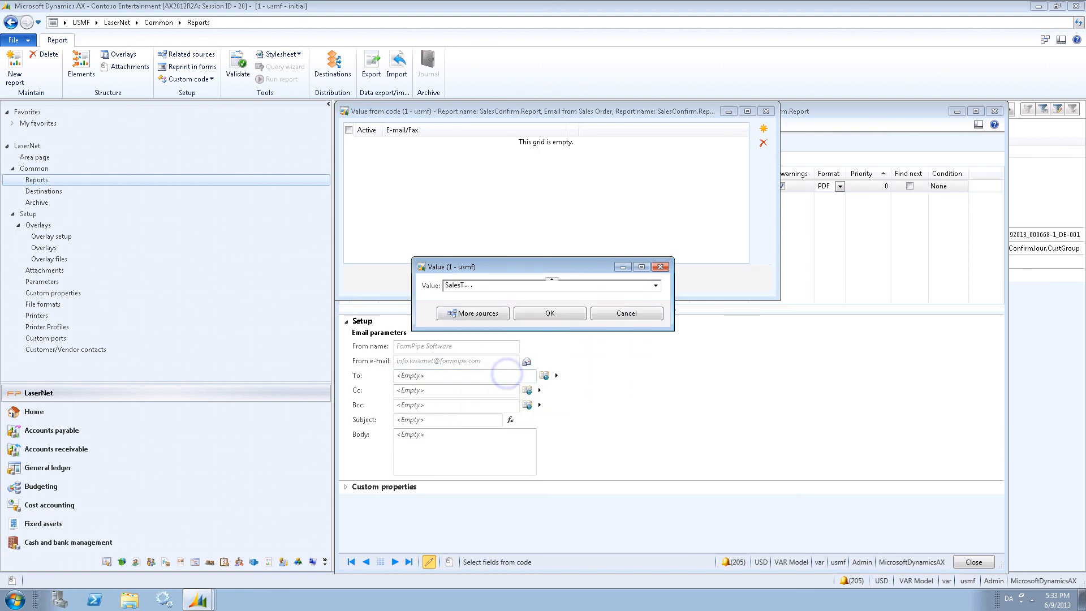
pyautogui.write('.')
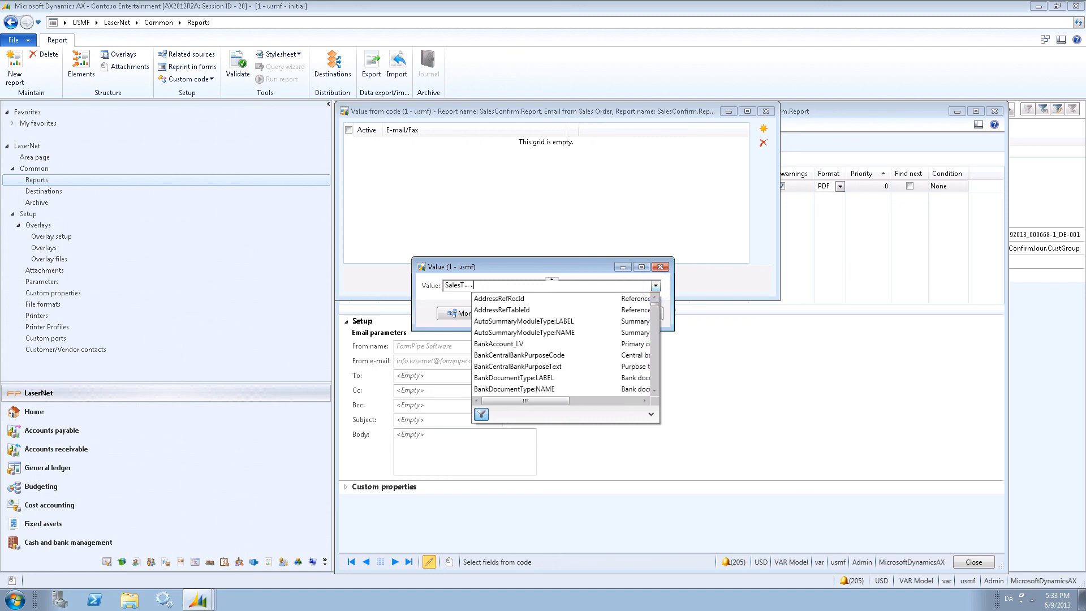
pyautogui.write('ema')
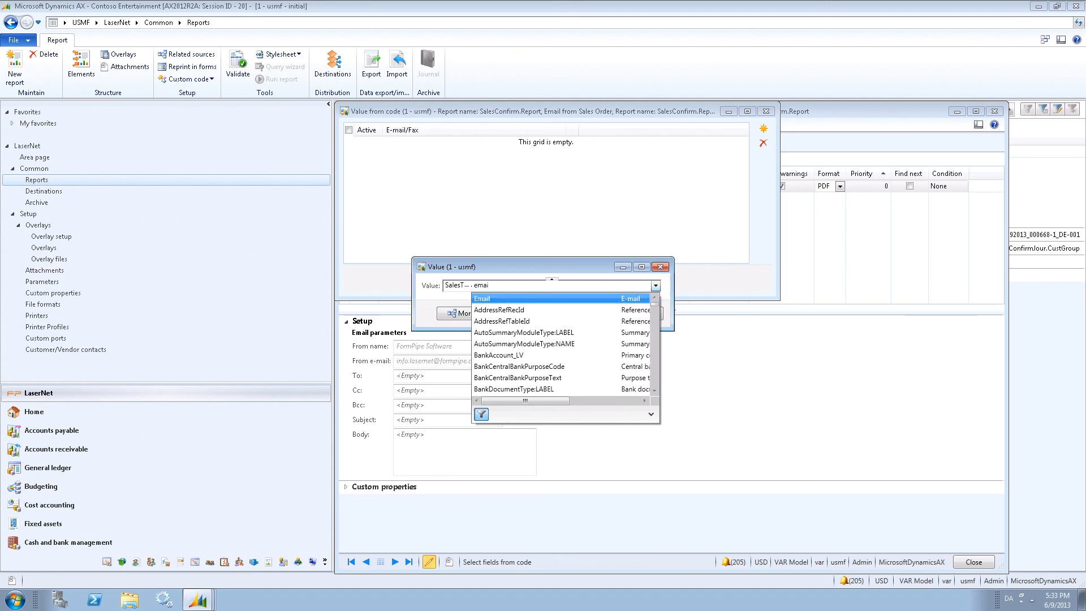
pyautogui.write('i')
pyautogui.press('Return')
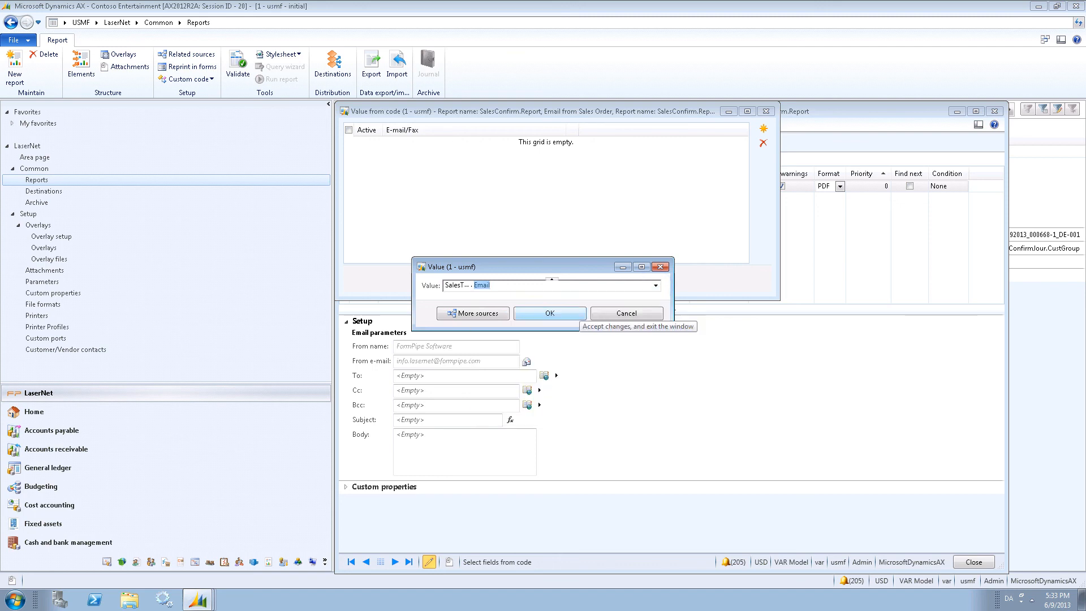
pyautogui.click(565, 313)
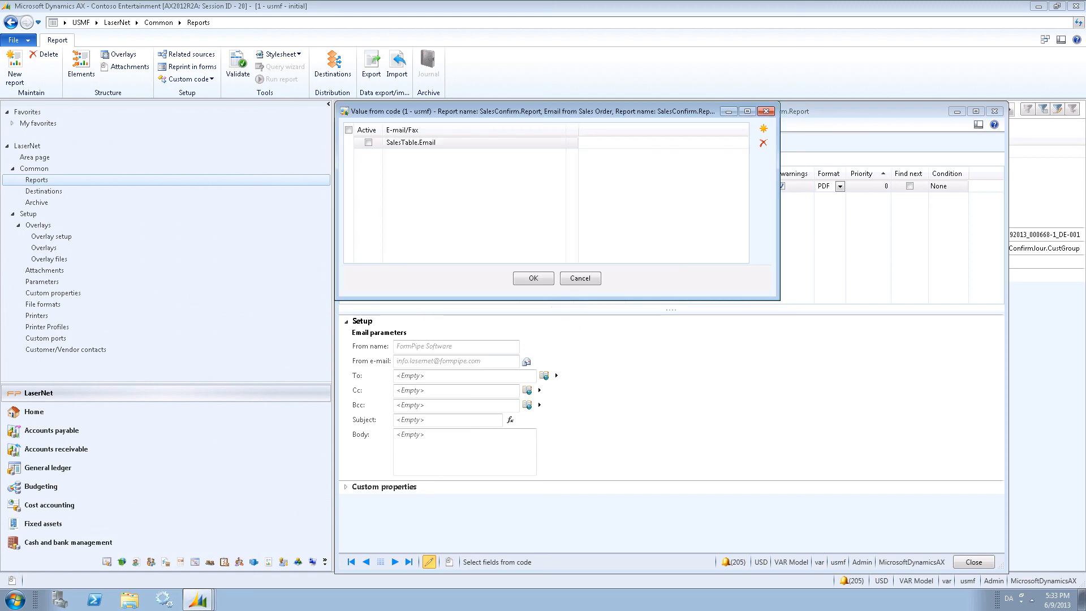
pyautogui.click(534, 277)
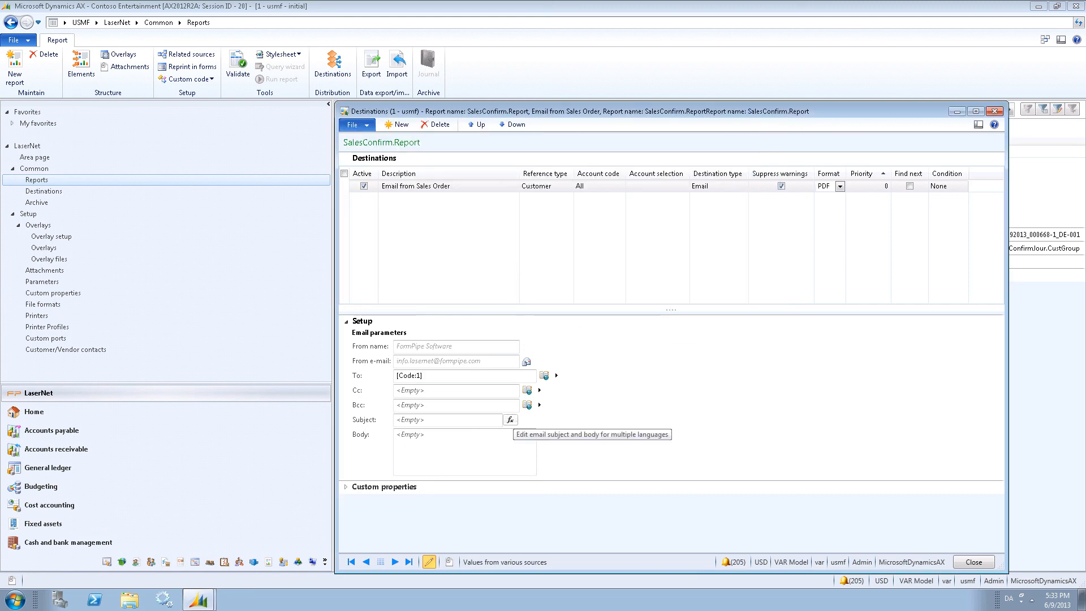
# Open the email subject and body editor and add an en-gb language entry.
pyautogui.click(510, 419)
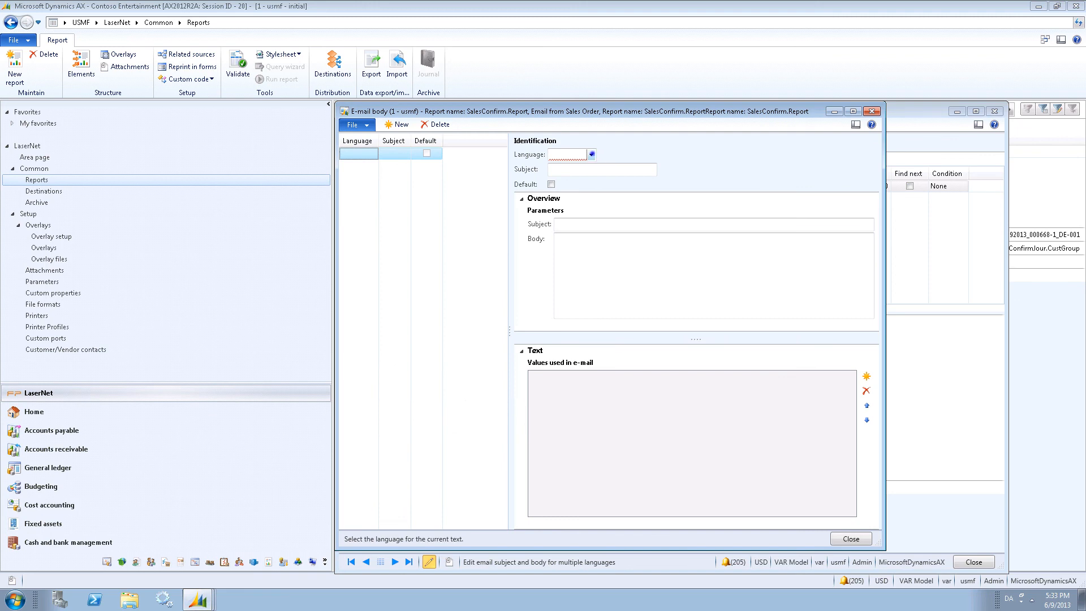
pyautogui.click(592, 154)
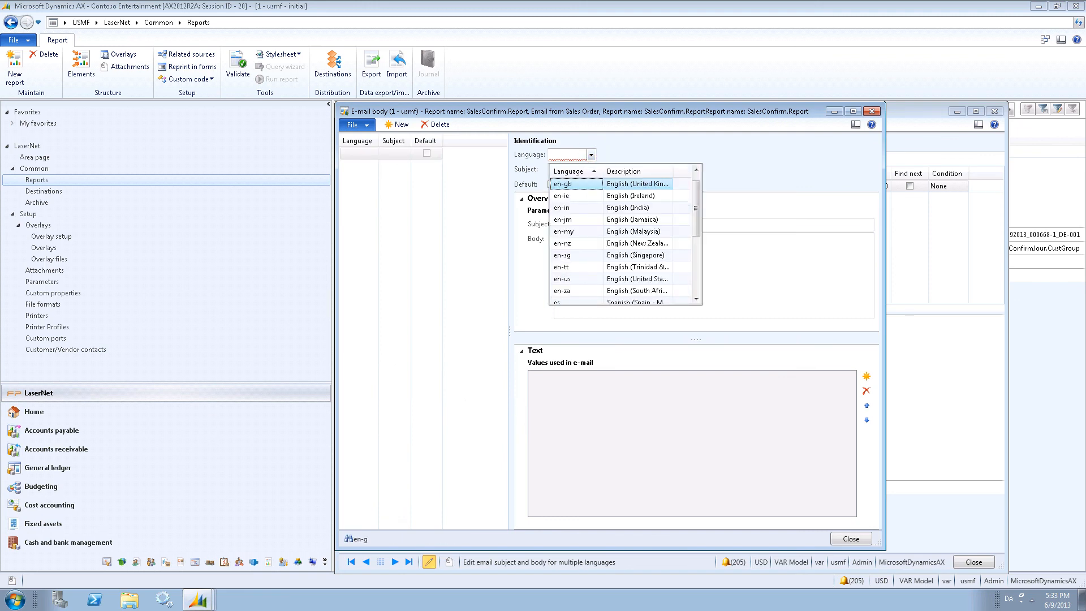
pyautogui.press('Return')
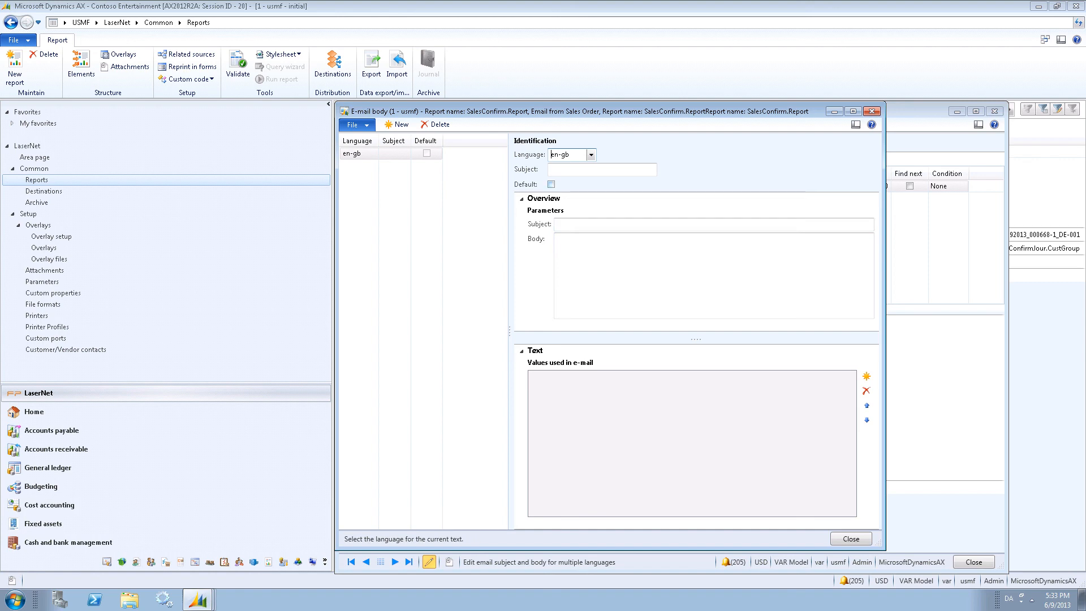
# Add the CustConfirmJour.ConfirmId field as a value used in the email, then close the editor.
pyautogui.click(866, 376)
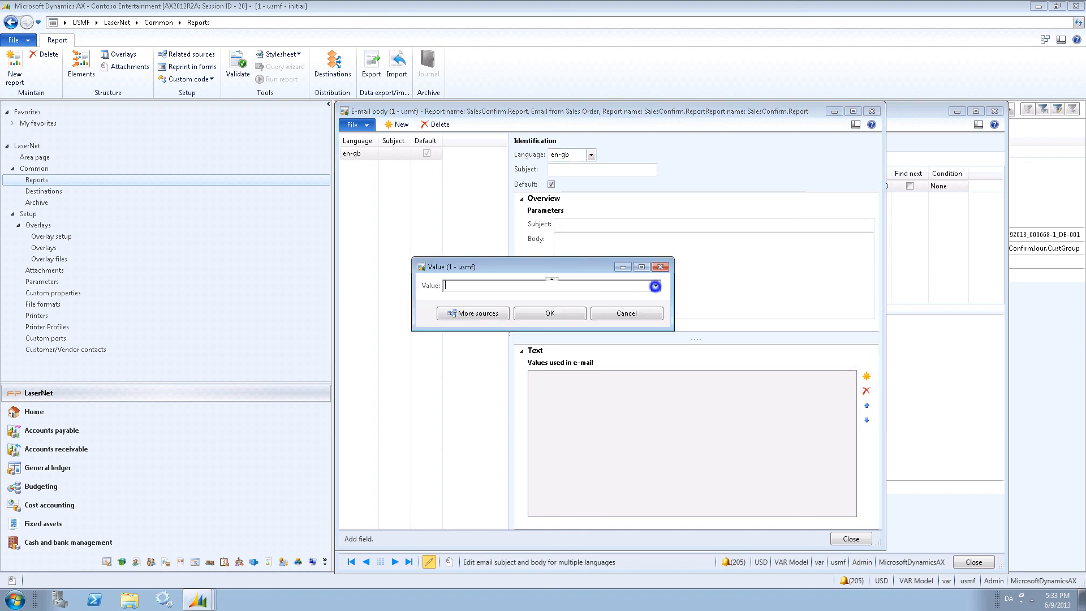
pyautogui.click(655, 285)
pyautogui.click(507, 310)
pyautogui.click(656, 285)
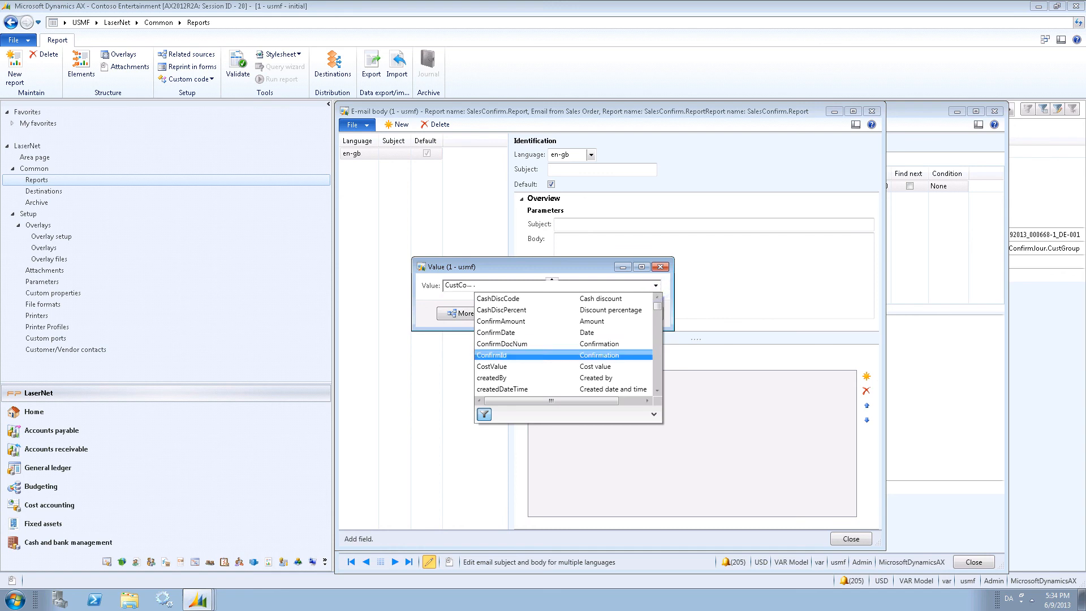
pyautogui.click(523, 354)
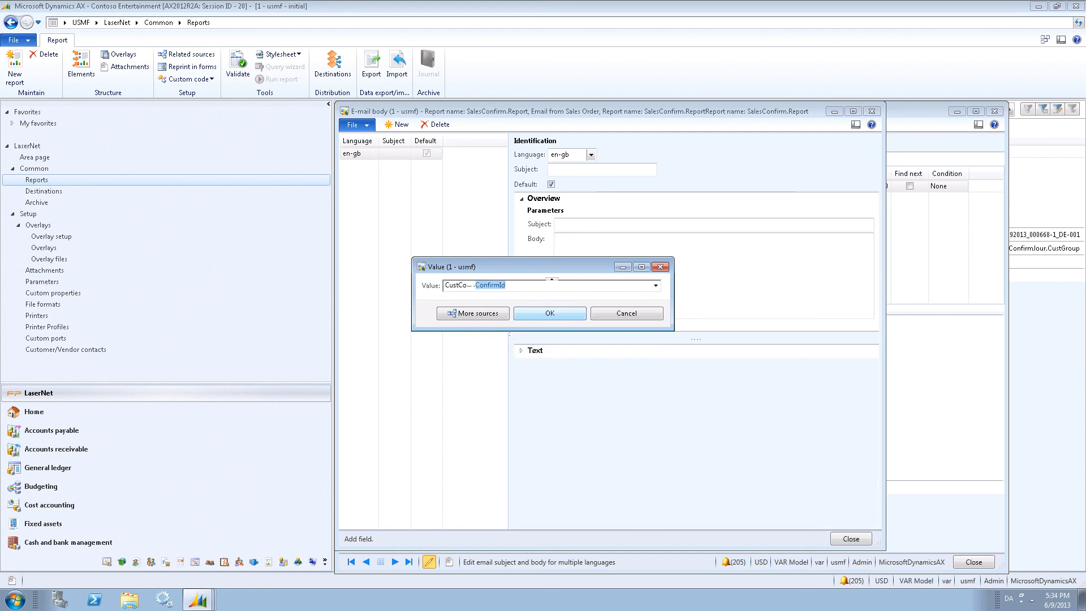
pyautogui.press('Return')
pyautogui.click(521, 351)
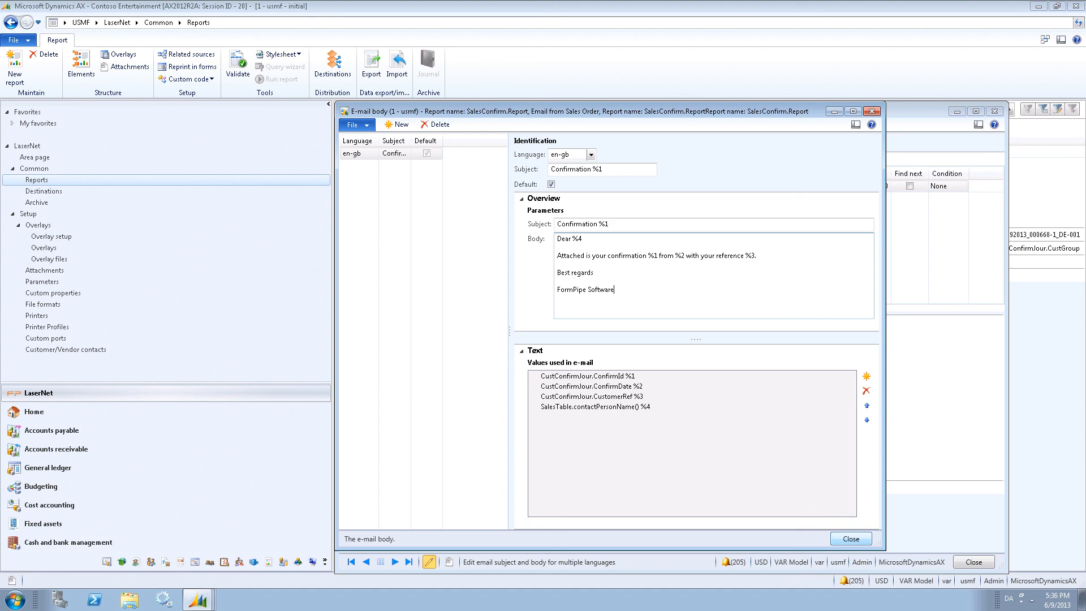
pyautogui.click(848, 538)
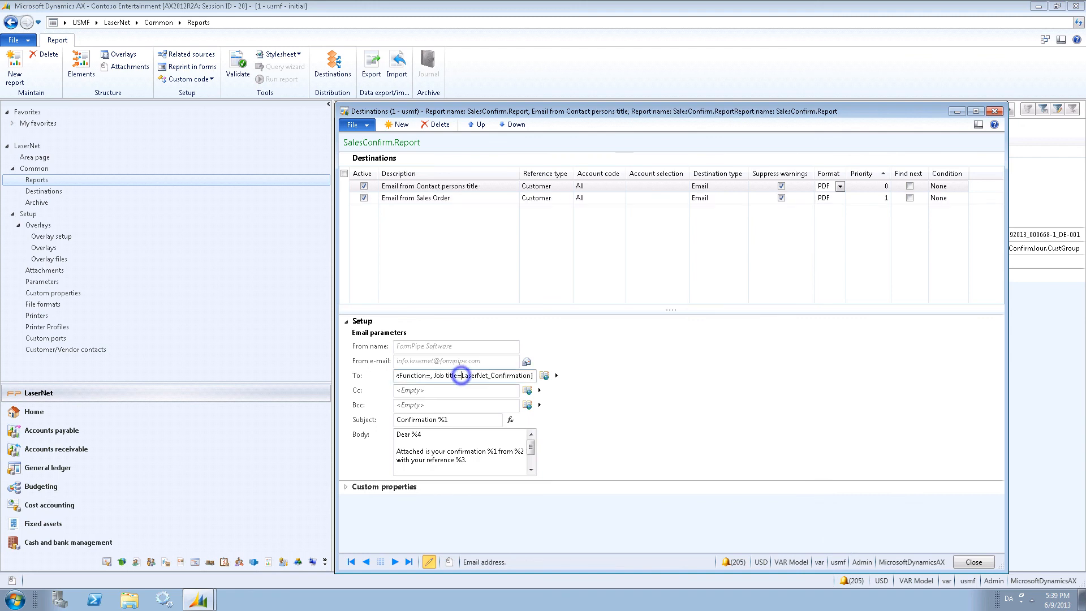
# Create a new active destination described as FTP Invoices to Microsoft.
pyautogui.moveTo(461, 375); pyautogui.dragTo(532, 376)
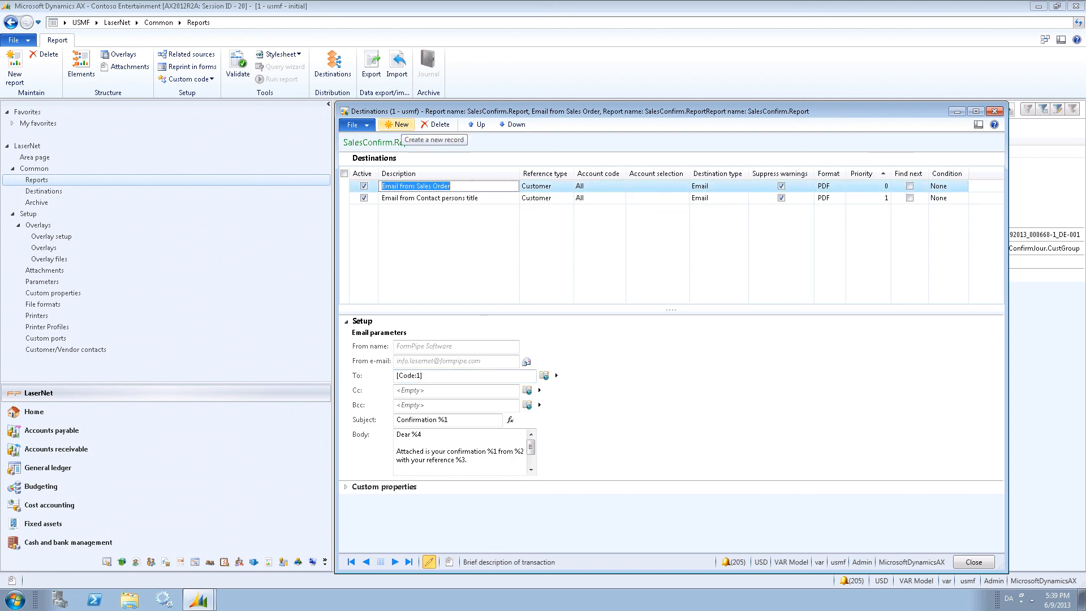
pyautogui.click(402, 124)
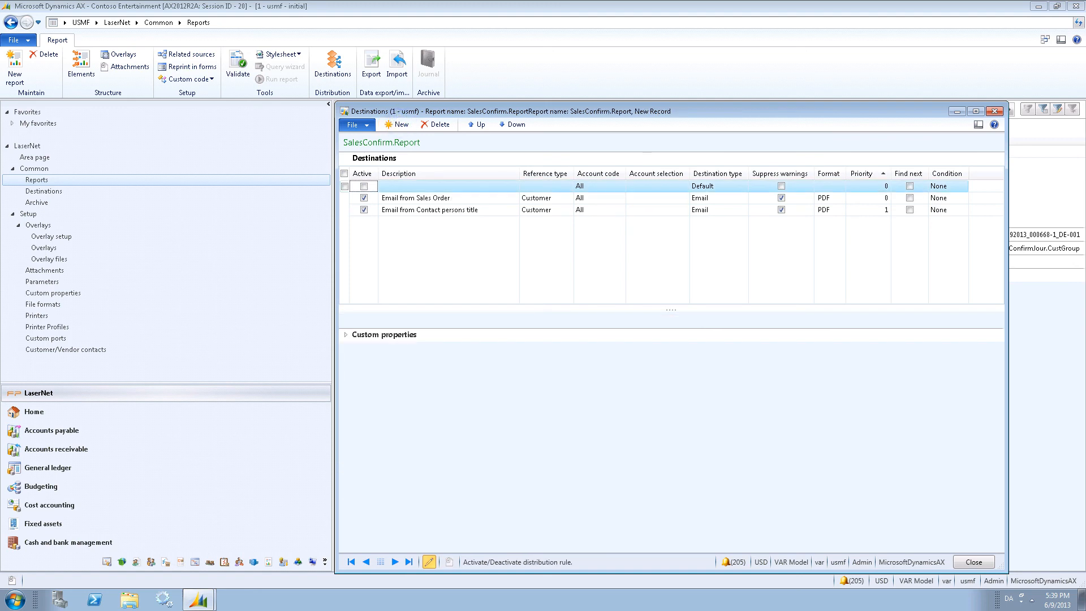
pyautogui.click(364, 186)
pyautogui.click(403, 187)
pyautogui.write('FTP Invoices to Microsoft')
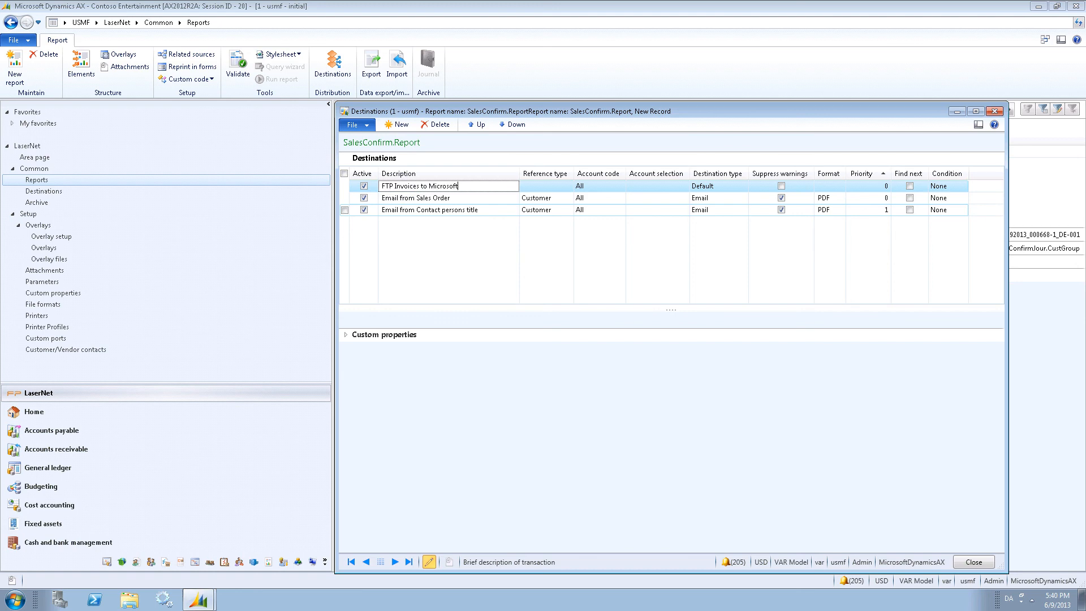
# Set the new destination's reference type to Customer and its account code to Table.
pyautogui.press('Tab')
pyautogui.hotkey('alt', 'Down')
pyautogui.press('Down')
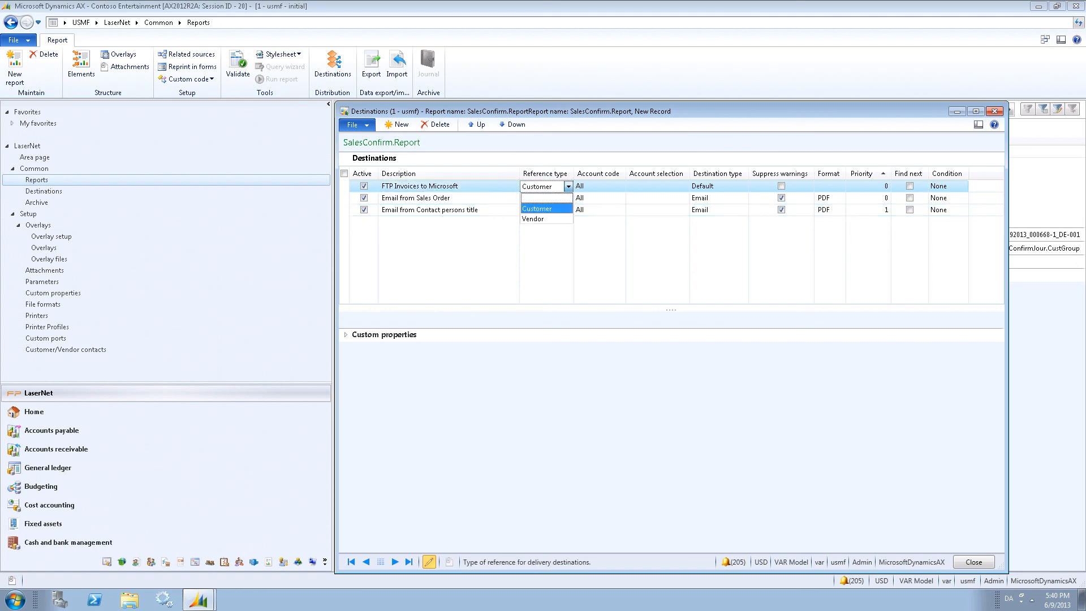
pyautogui.press('Tab')
pyautogui.hotkey('alt', 'Down')
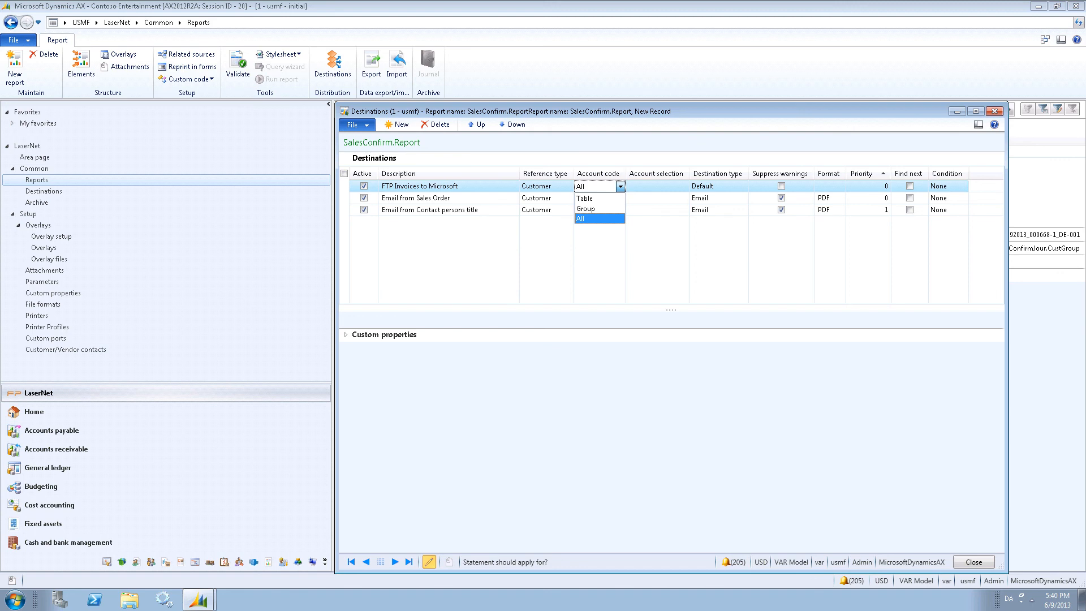
pyautogui.press('Up')
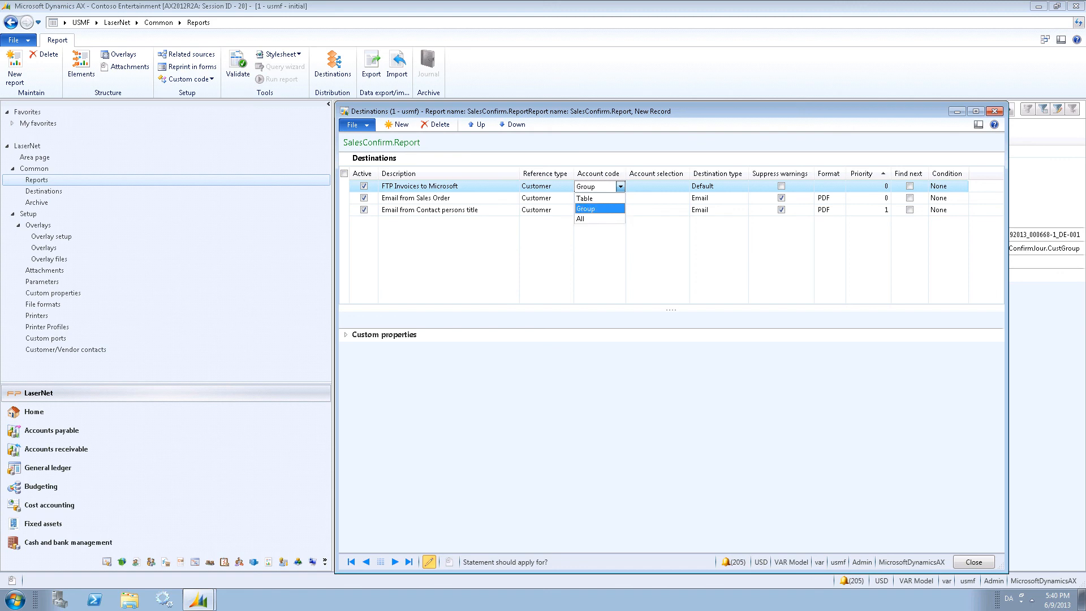
pyautogui.press('Up')
pyautogui.press('Return')
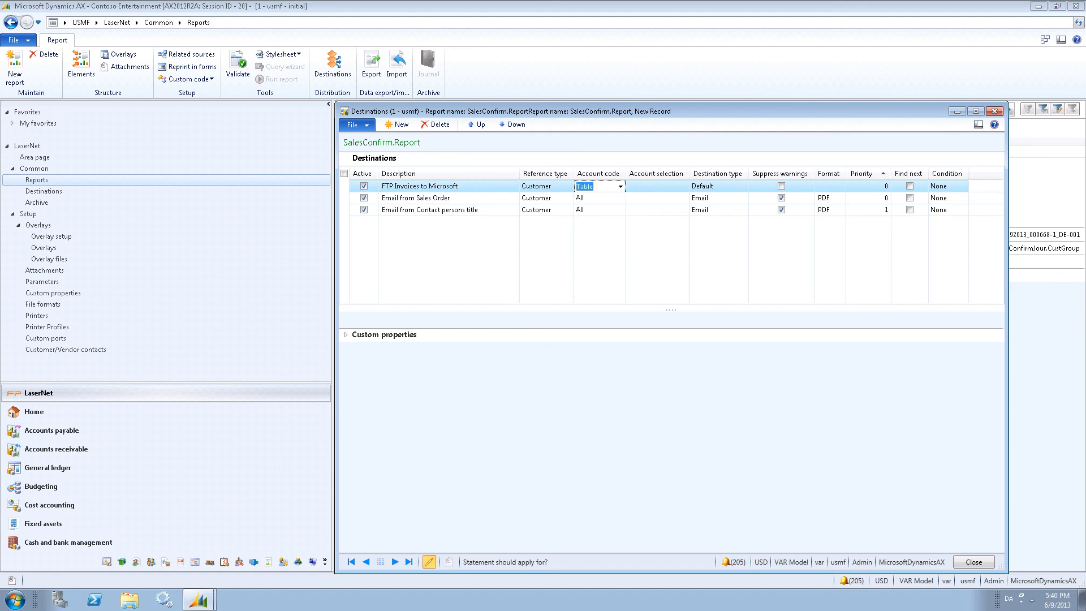
# Set the account selection to customer DE-001.
pyautogui.press('Tab')
pyautogui.hotkey('alt', 'Down')
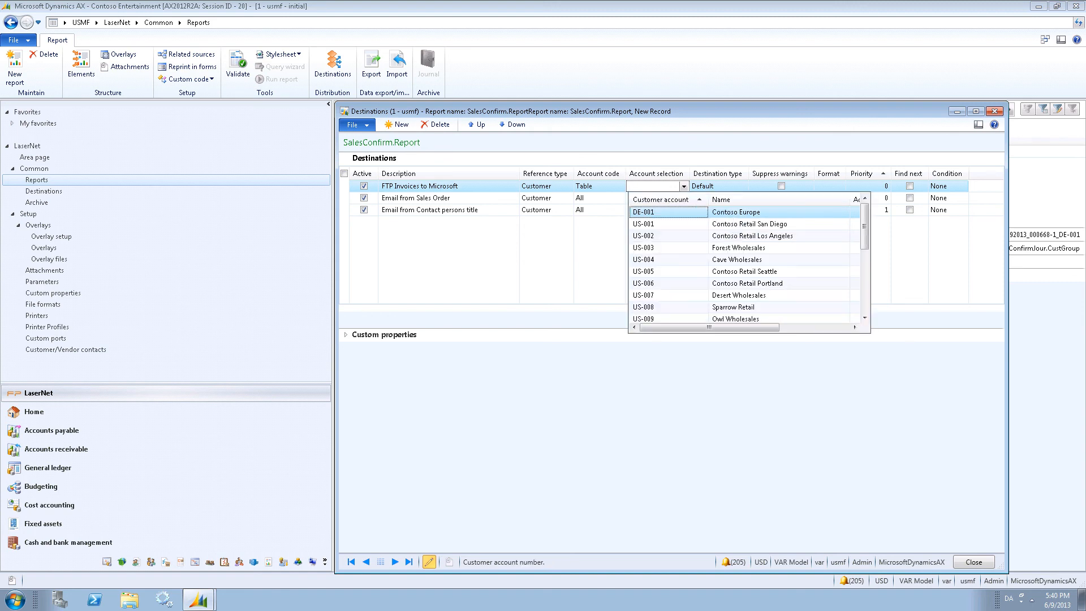
pyautogui.press('Return')
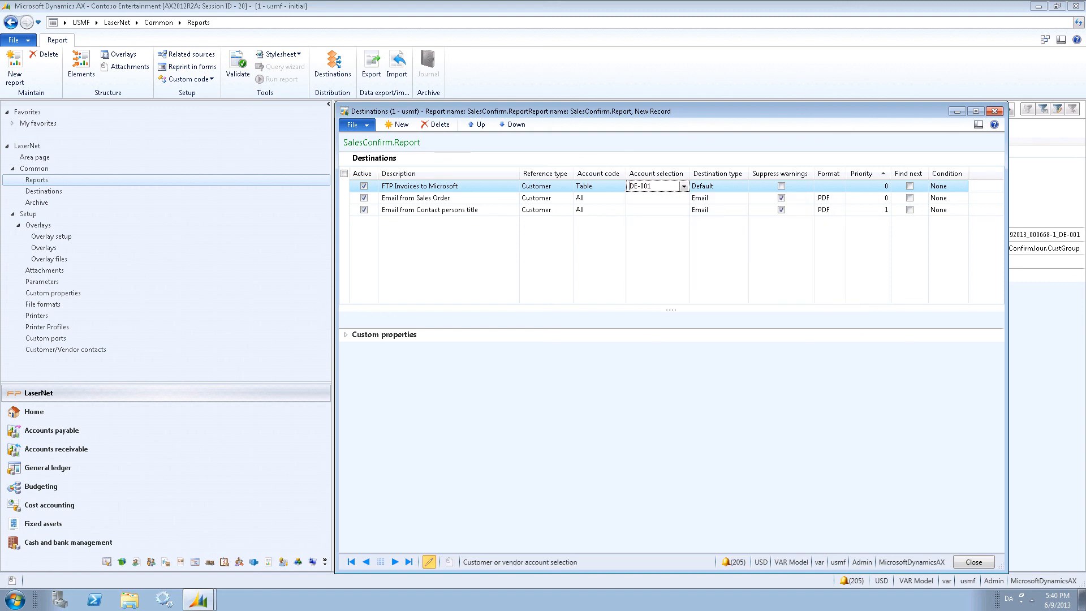
# Set the destination type to Custom.
pyautogui.press('Tab')
pyautogui.hotkey('alt', 'Down')
pyautogui.press('Down')
pyautogui.press('Down')
pyautogui.press('Down')
pyautogui.press('Down')
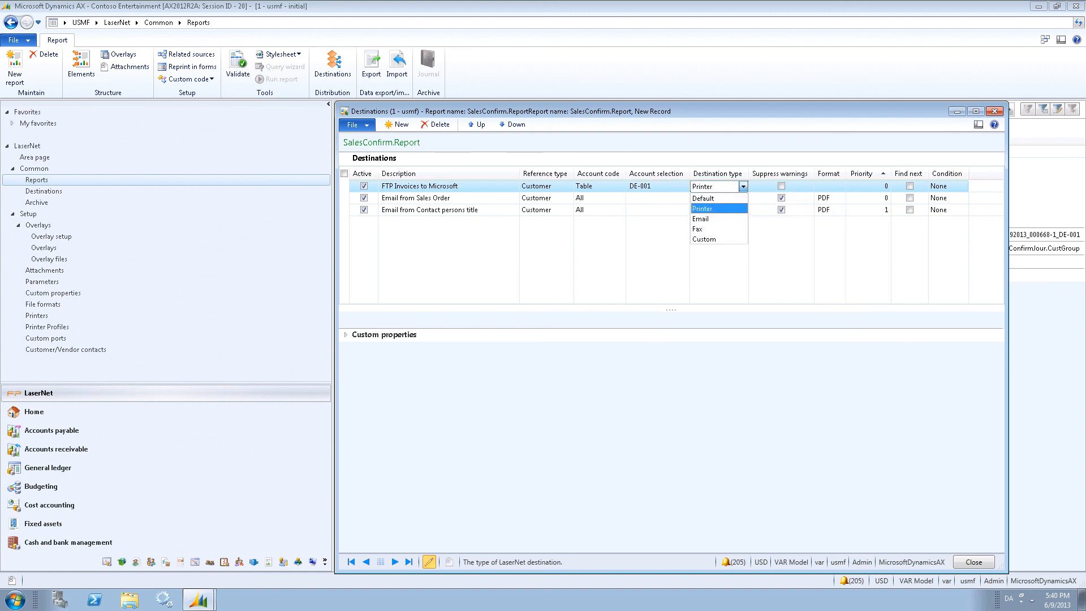
pyautogui.press('Return')
# Enable Suppress warnings for the FTP destination and set its format to EDI.
pyautogui.press('Tab')
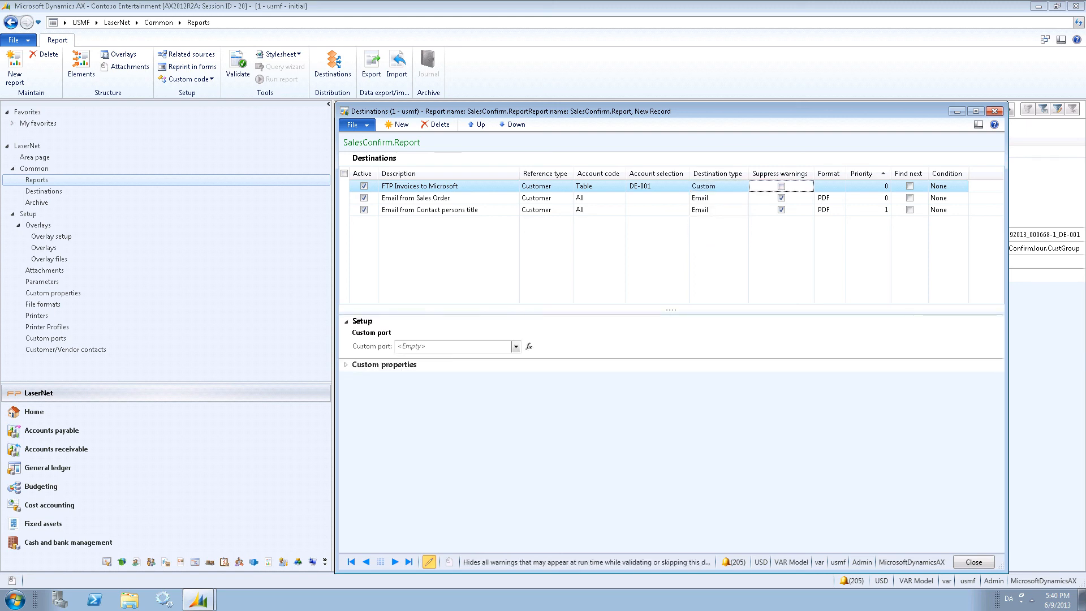
pyautogui.press('Tab')
pyautogui.hotkey('alt', 'Down')
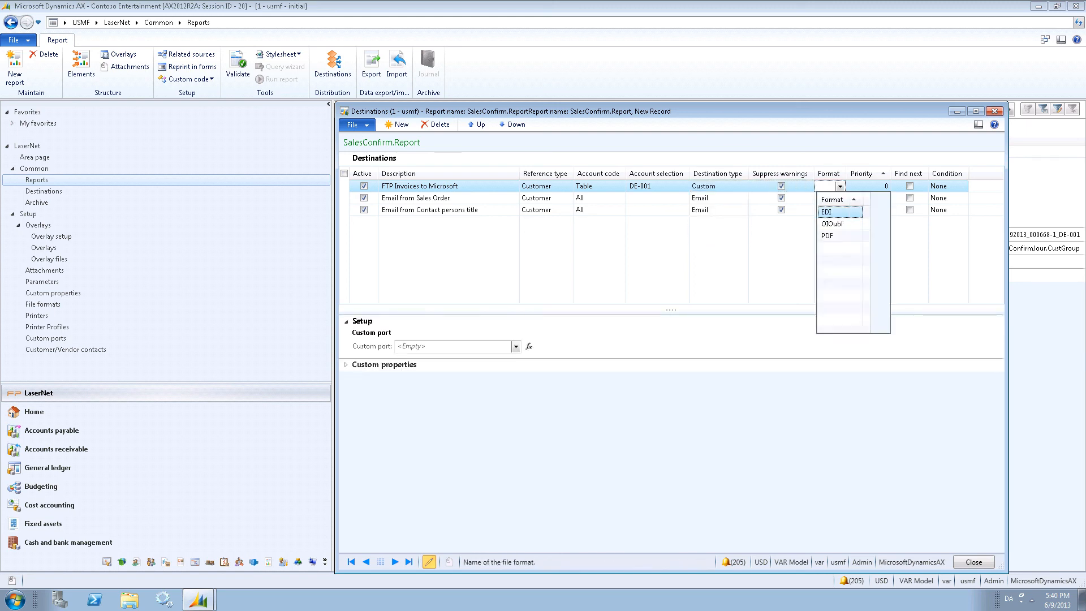
pyautogui.press('Return')
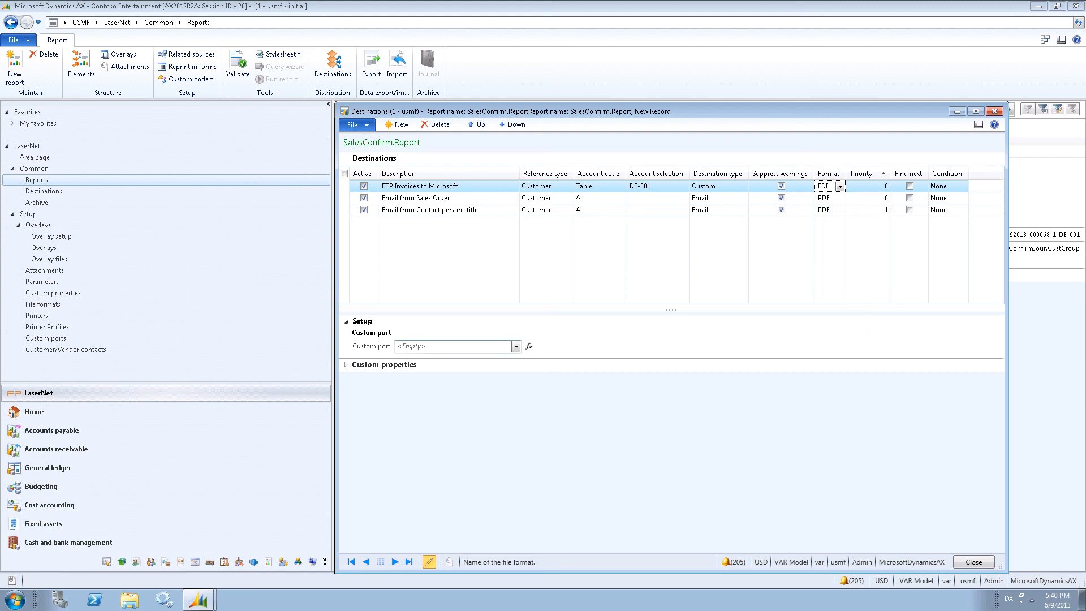
# Choose FTP Microsoft as the custom port.
pyautogui.click(515, 346)
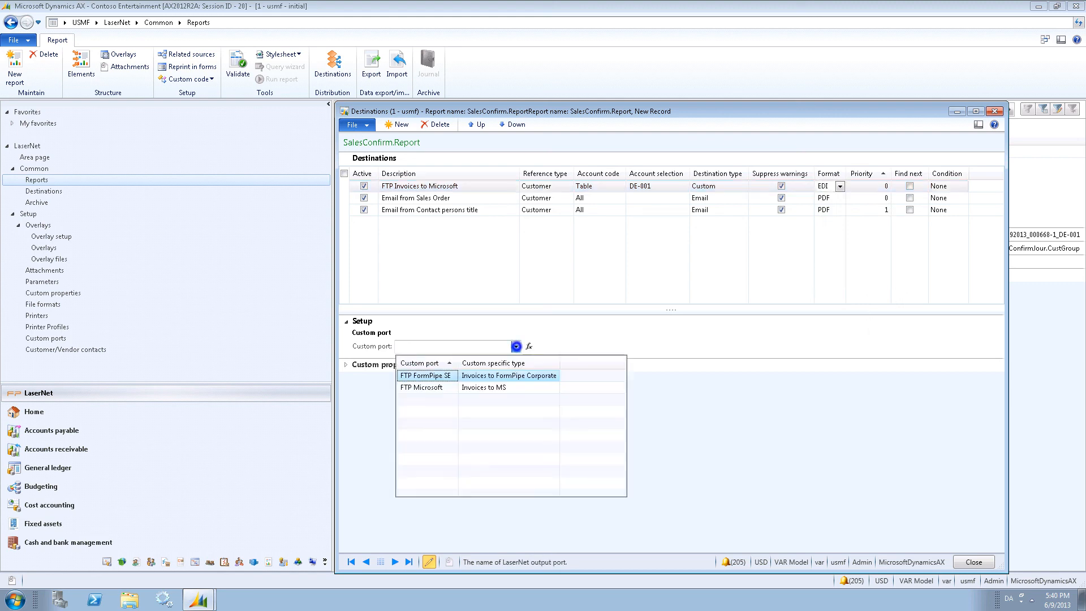
pyautogui.click(427, 388)
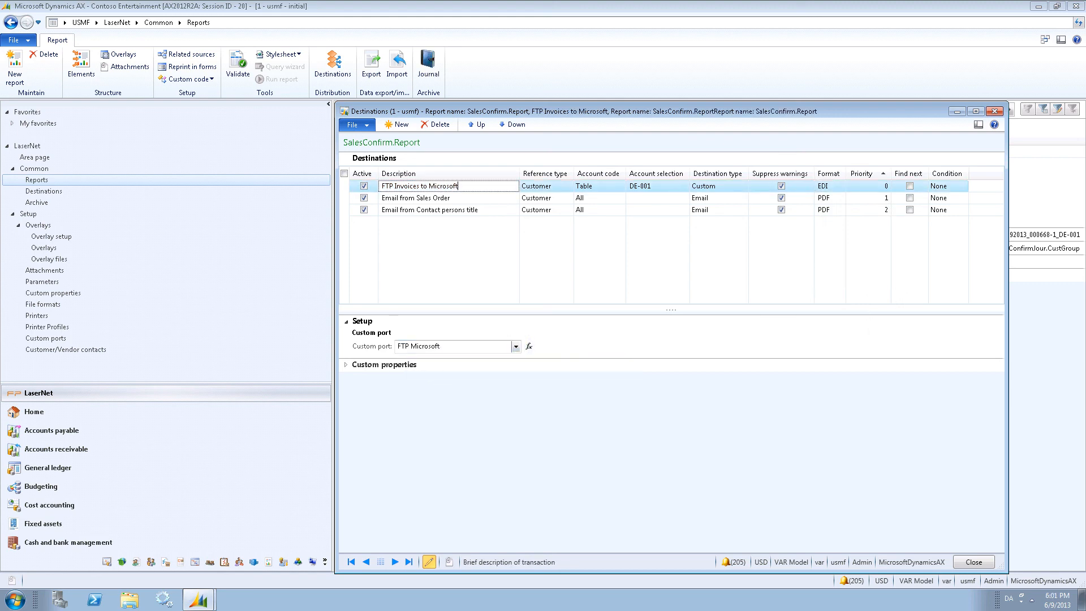
# Open the print destination settings for a pro forma sales order confirmation and choose Use predefined destinations.
pyautogui.click(973, 562)
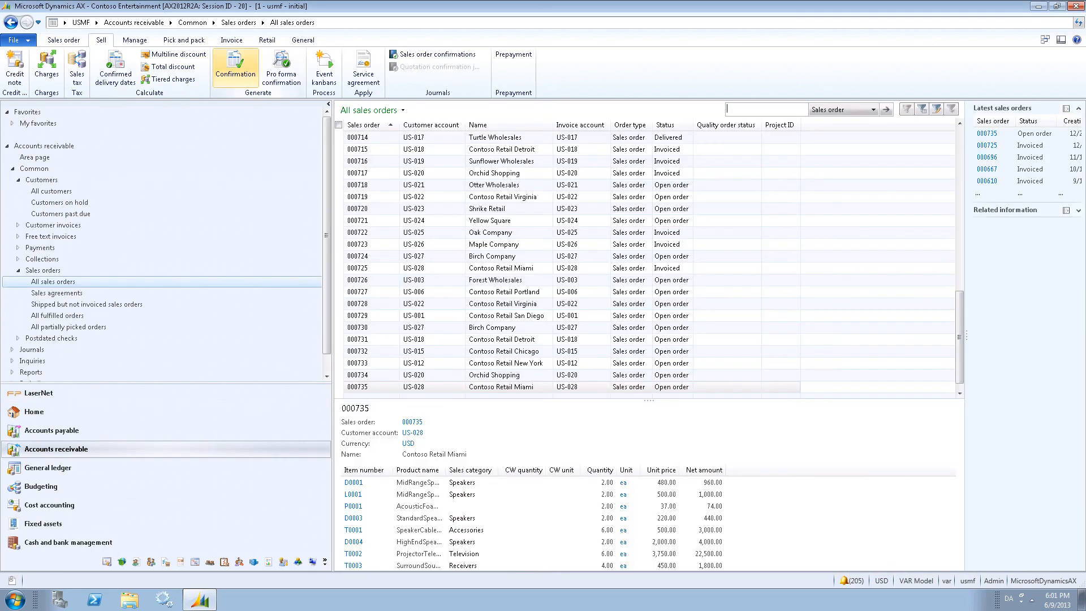
pyautogui.click(235, 67)
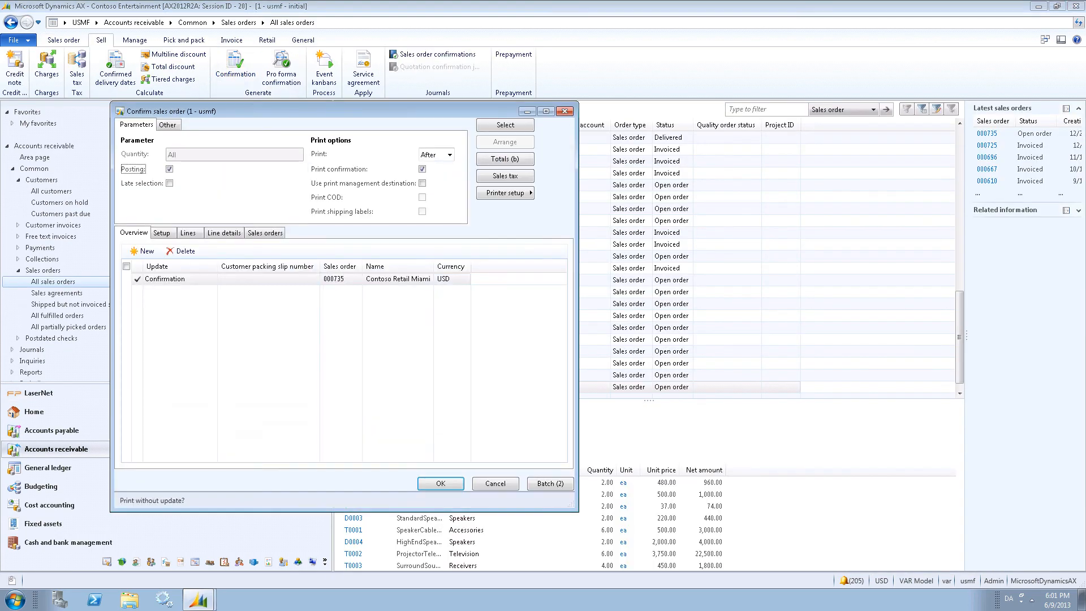
pyautogui.click(499, 193)
pyautogui.click(576, 193)
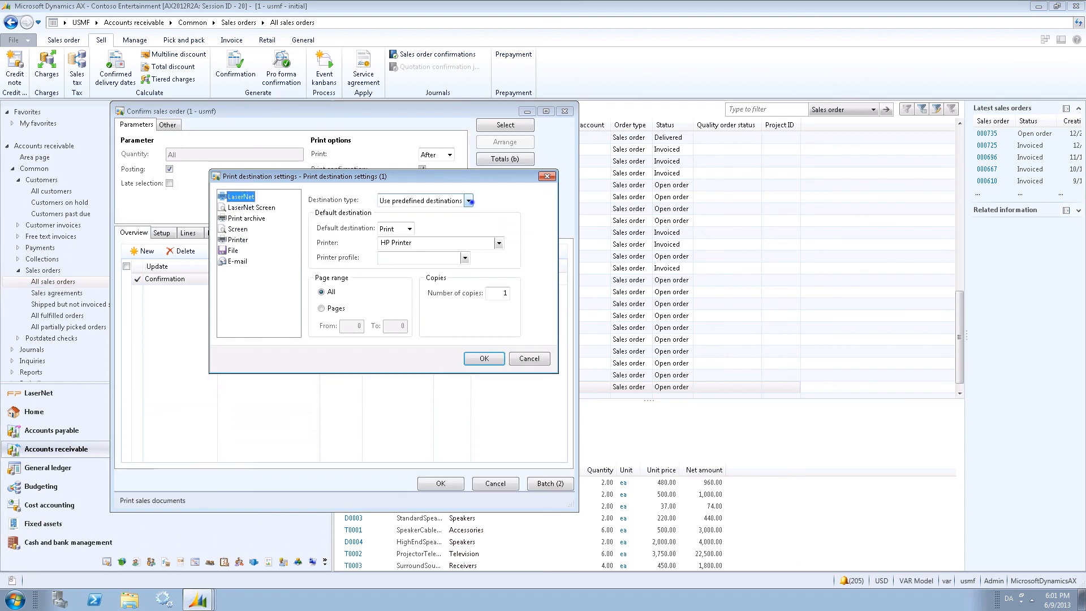
pyautogui.click(469, 200)
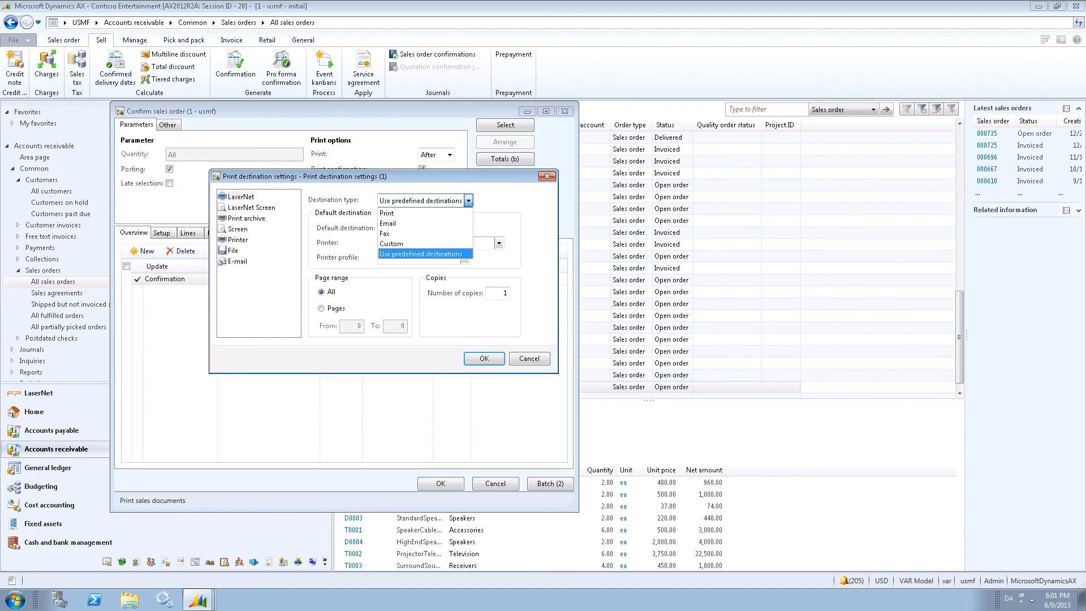
pyautogui.click(420, 253)
# Keep Print as the default destination, accept the settings and run the pro forma confirmation.
pyautogui.click(409, 228)
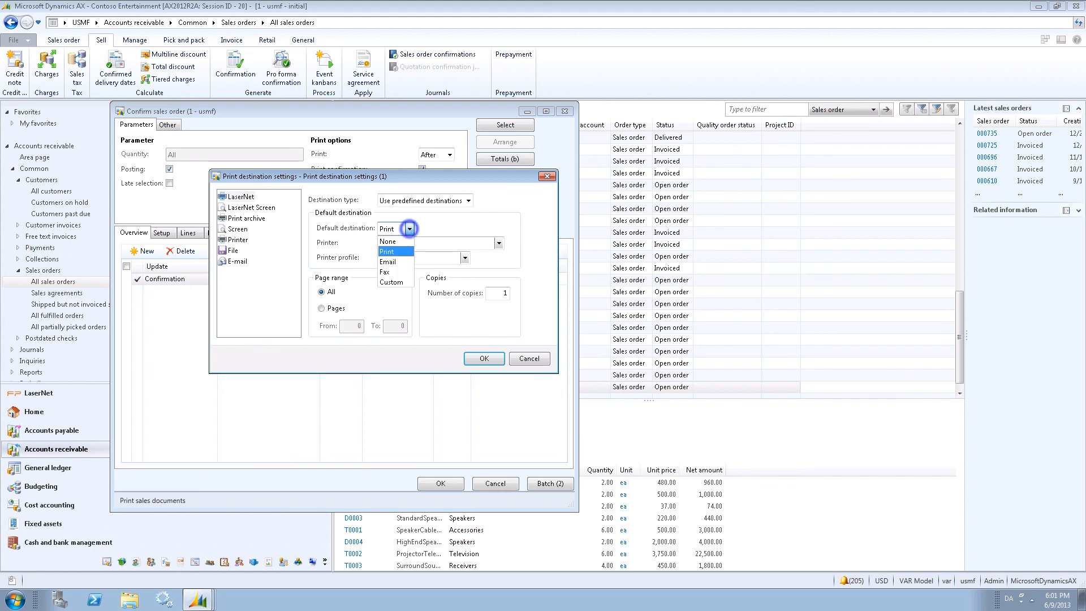
pyautogui.press('Down')
pyautogui.press('Down')
pyautogui.press('Down')
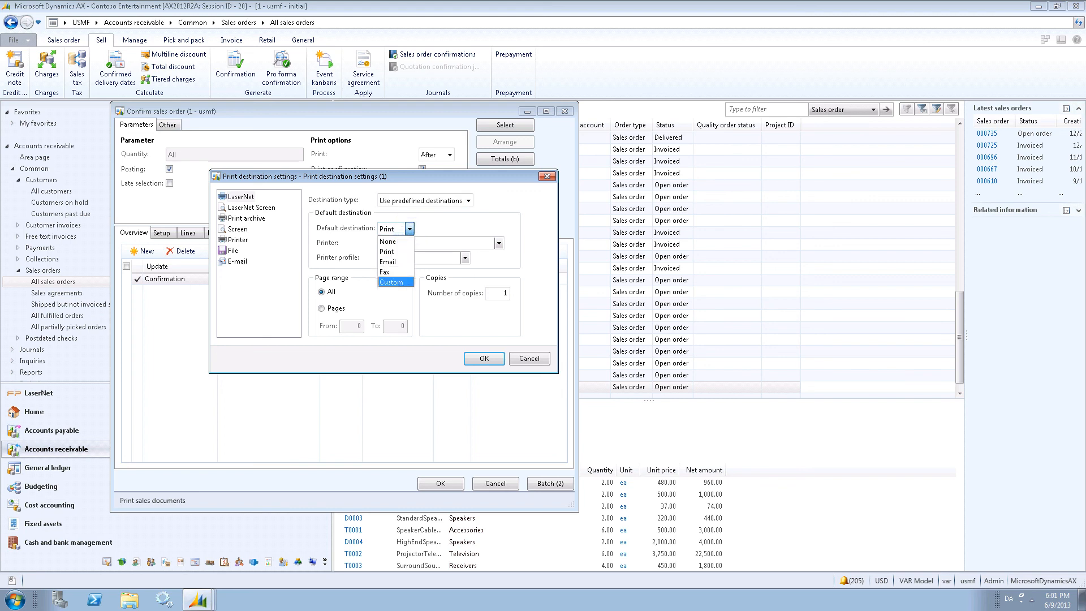
pyautogui.press('Up')
pyautogui.press('Up')
pyautogui.press('Up')
pyautogui.press('Return')
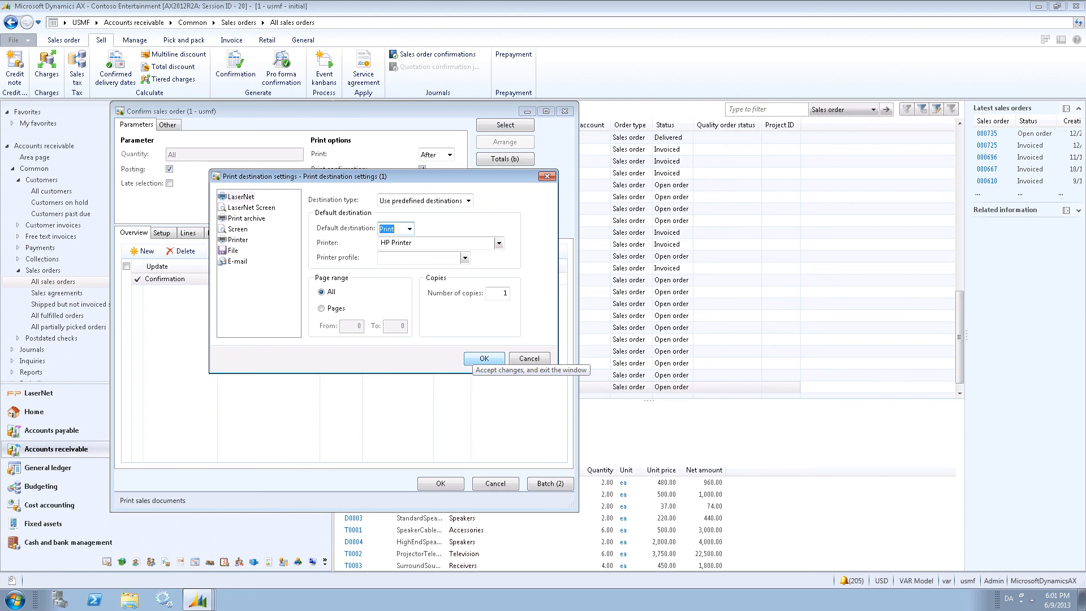
pyautogui.click(484, 358)
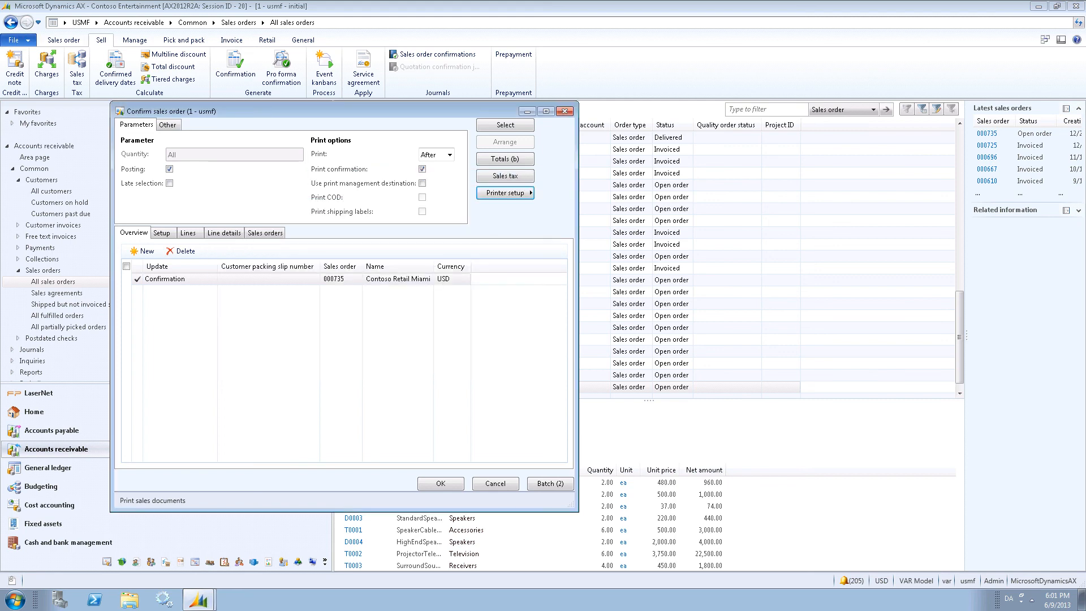
pyautogui.click(450, 482)
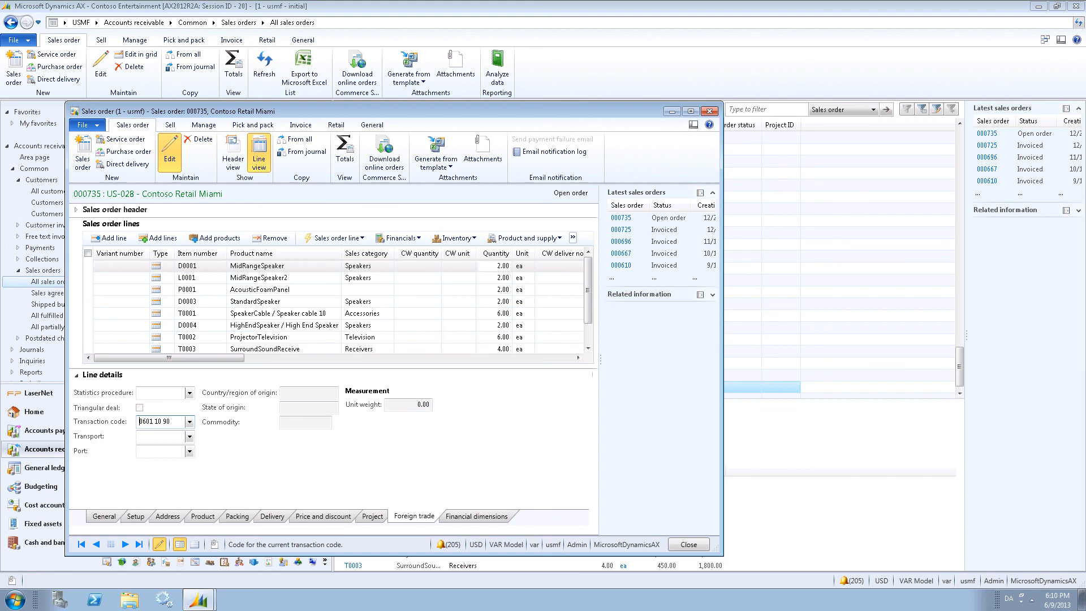
# Add the sales line's TransactionCode field to SalesConfirm.Report's table6 Detail section as element FP_TransactionCode.
pyautogui.rightClick(153, 421)
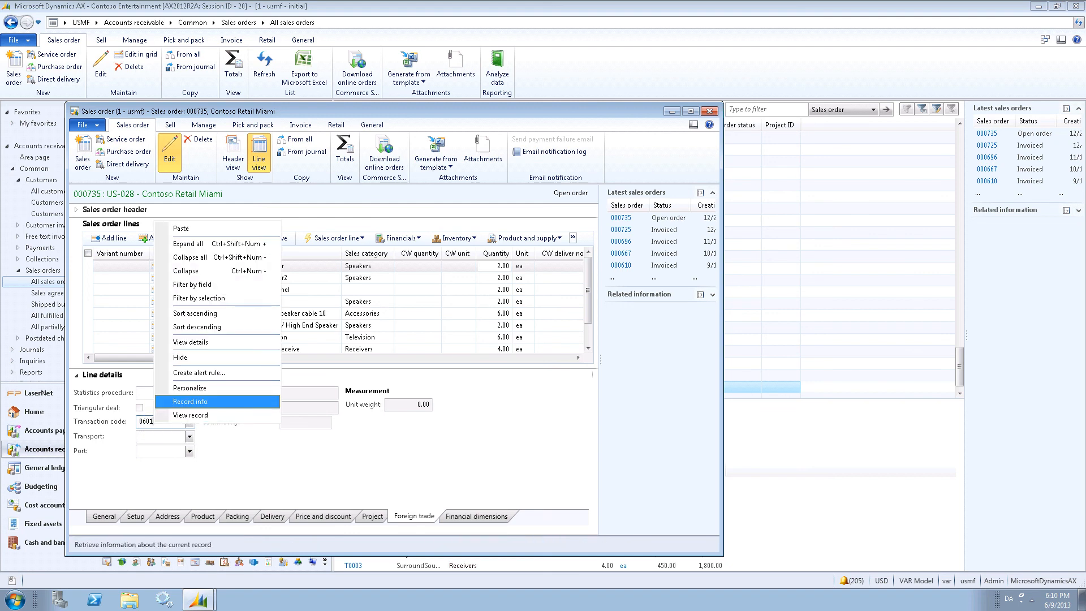
pyautogui.click(211, 402)
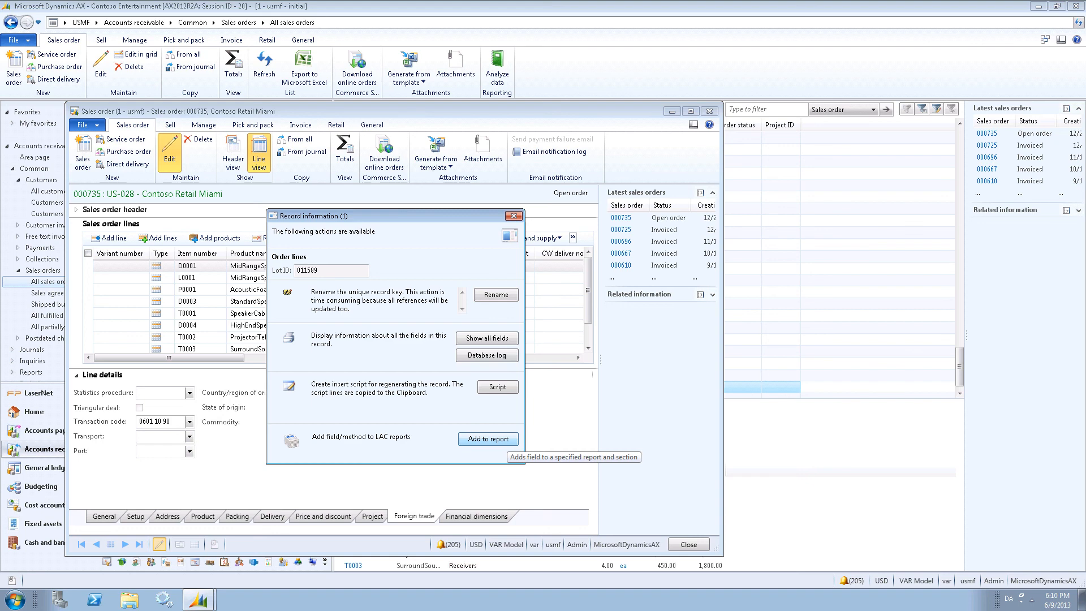
pyautogui.click(505, 439)
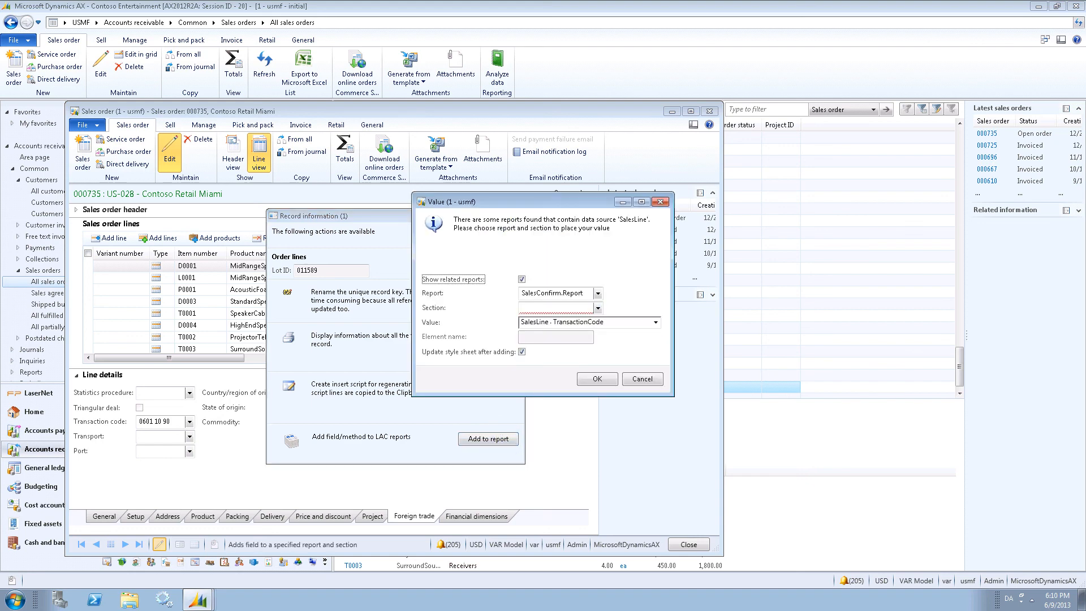
pyautogui.click(597, 308)
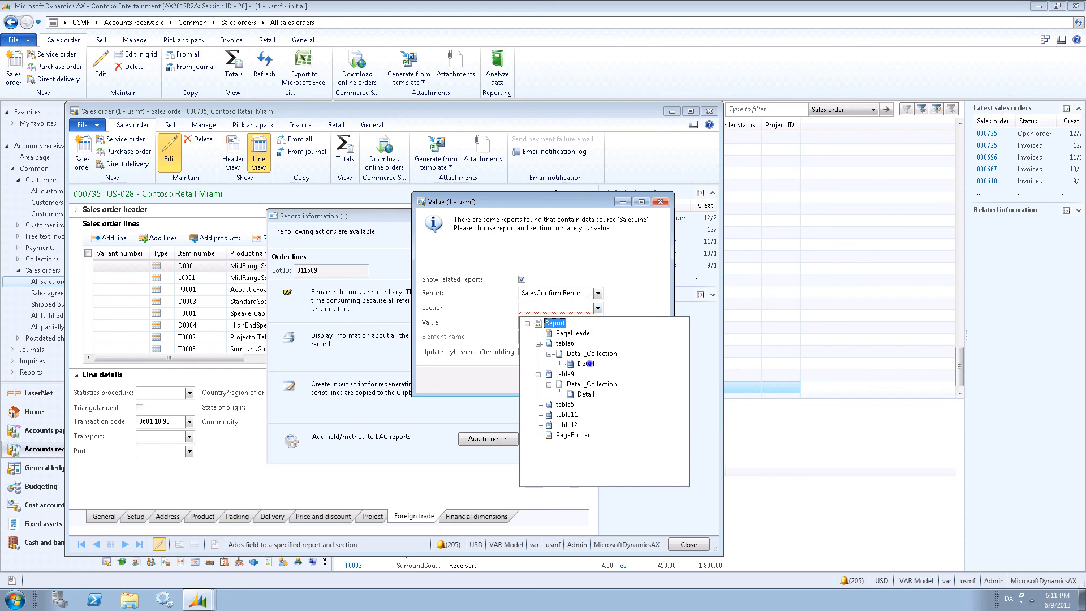
pyautogui.click(586, 363)
pyautogui.click(543, 336)
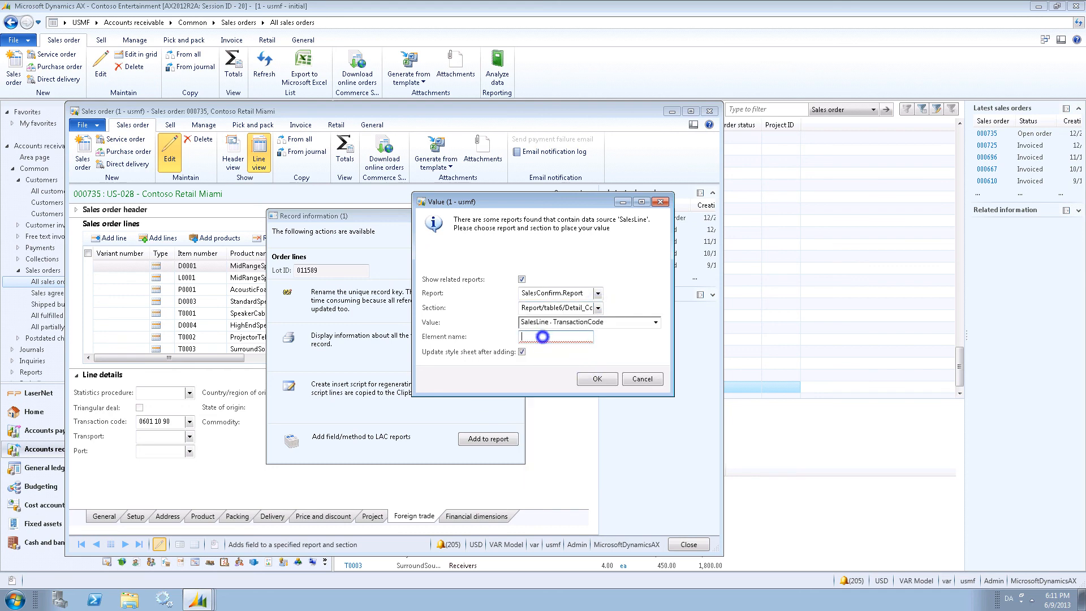
pyautogui.write('FP_TransactionCode')
pyautogui.click(596, 379)
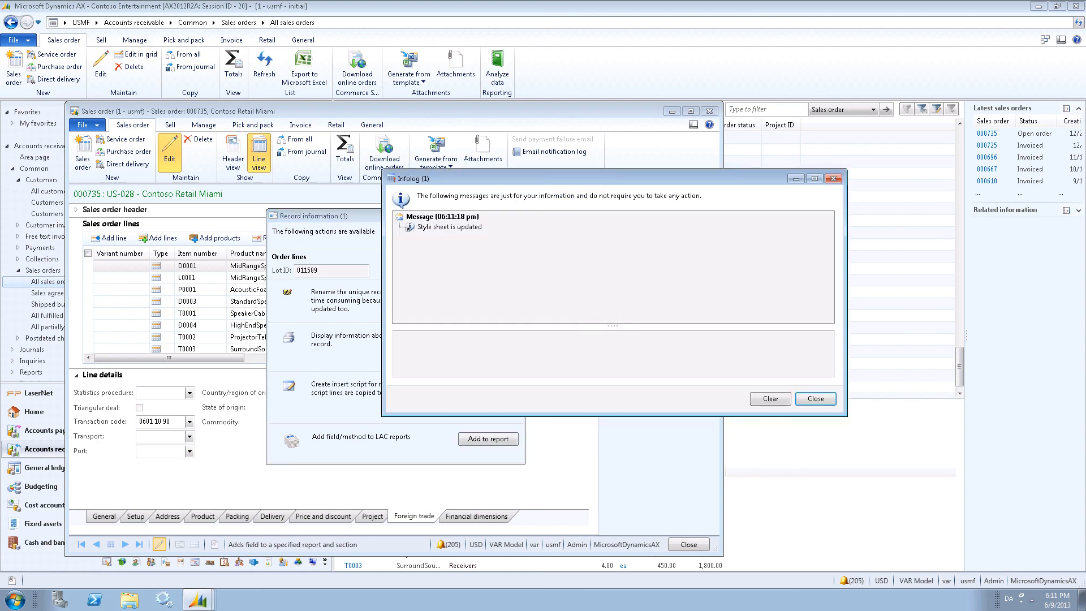
pyautogui.click(815, 398)
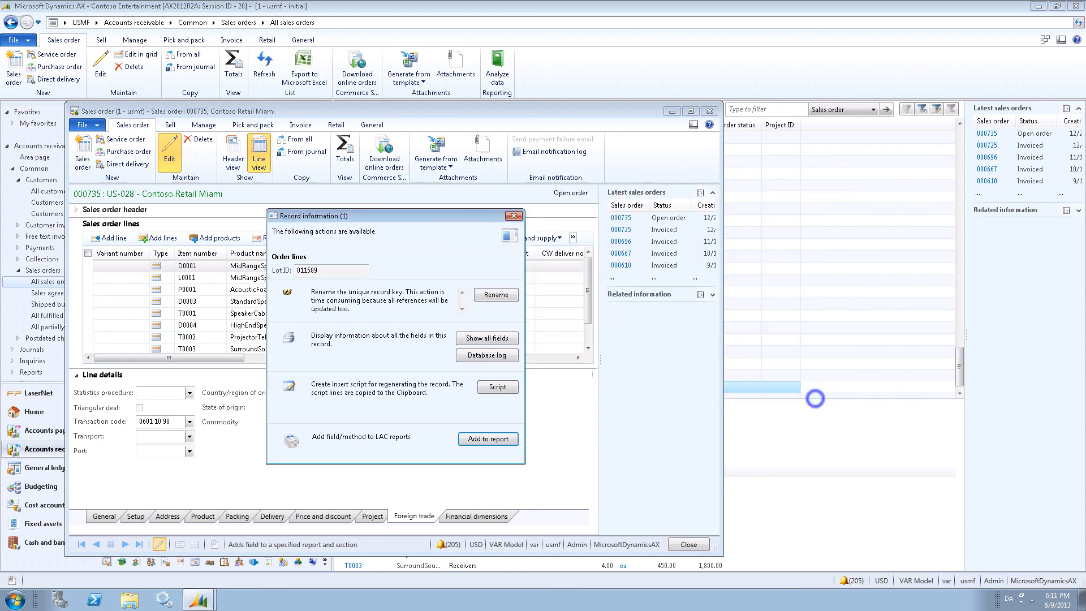
pyautogui.click(513, 216)
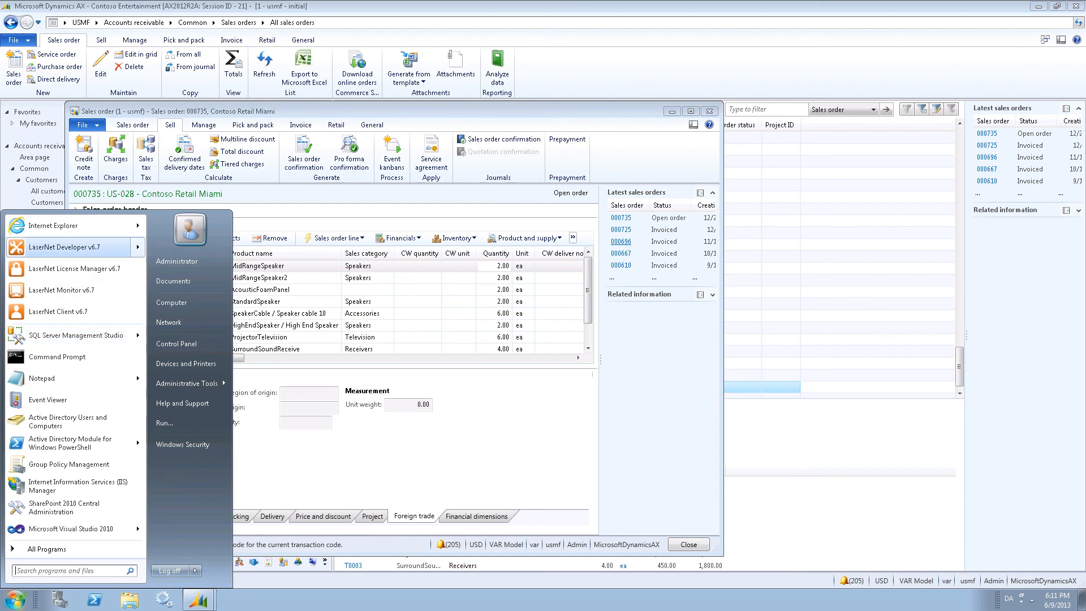
# Switch to LaserNet Developer v6.7 and open the SalesConfirmation form in the form editor.
pyautogui.moveTo(135, 247)
pyautogui.click(176, 235)
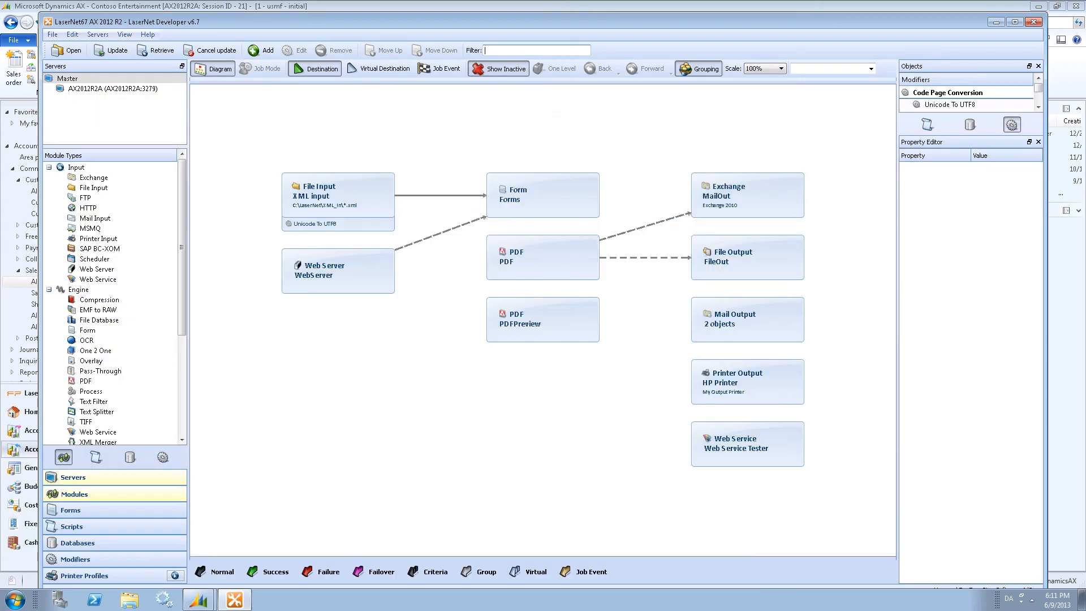
pyautogui.click(97, 509)
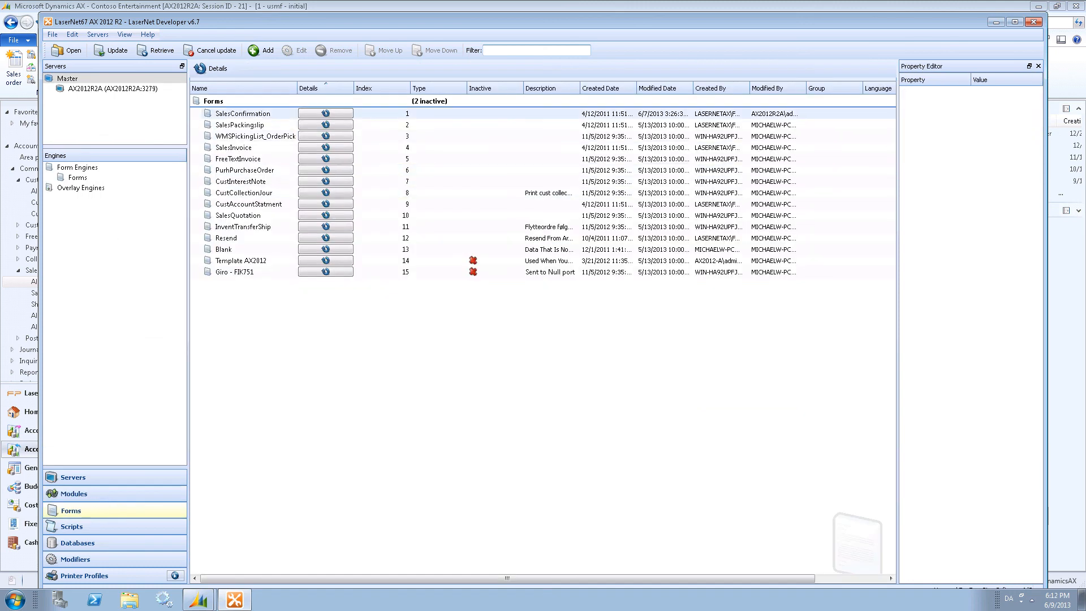
pyautogui.click(249, 113)
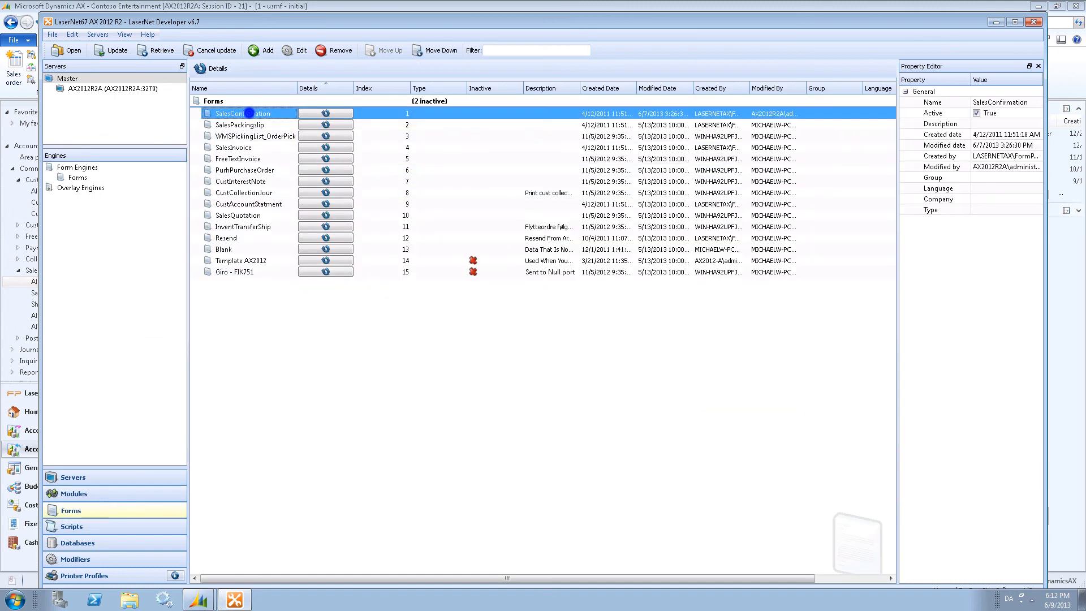
pyautogui.click(62, 136)
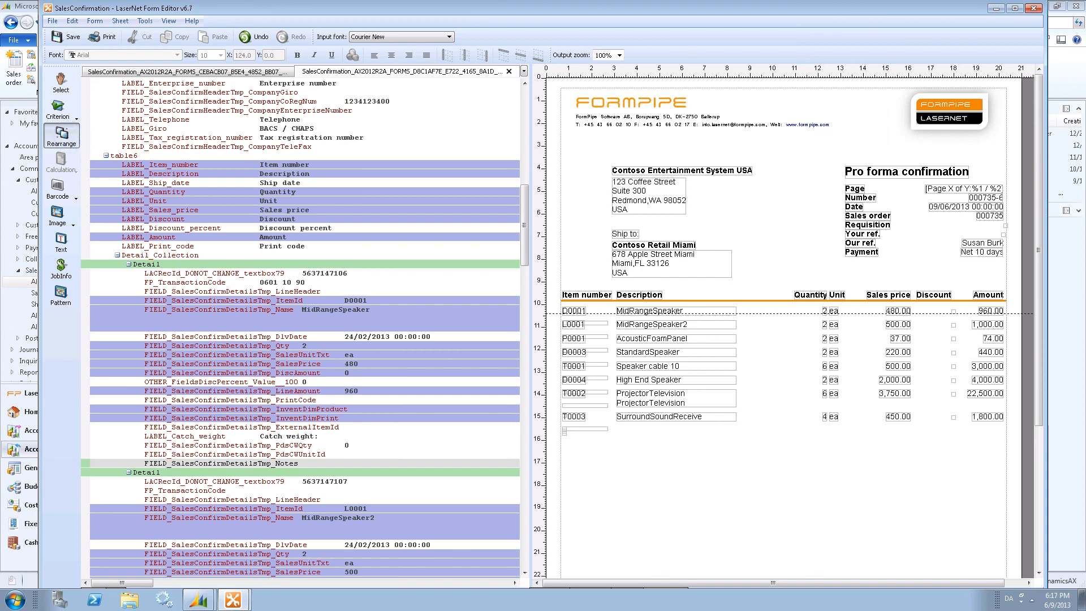
# Place the FP_TransactionCode field in the pro forma line layout beside the item description and close the form editor.
pyautogui.click(199, 282)
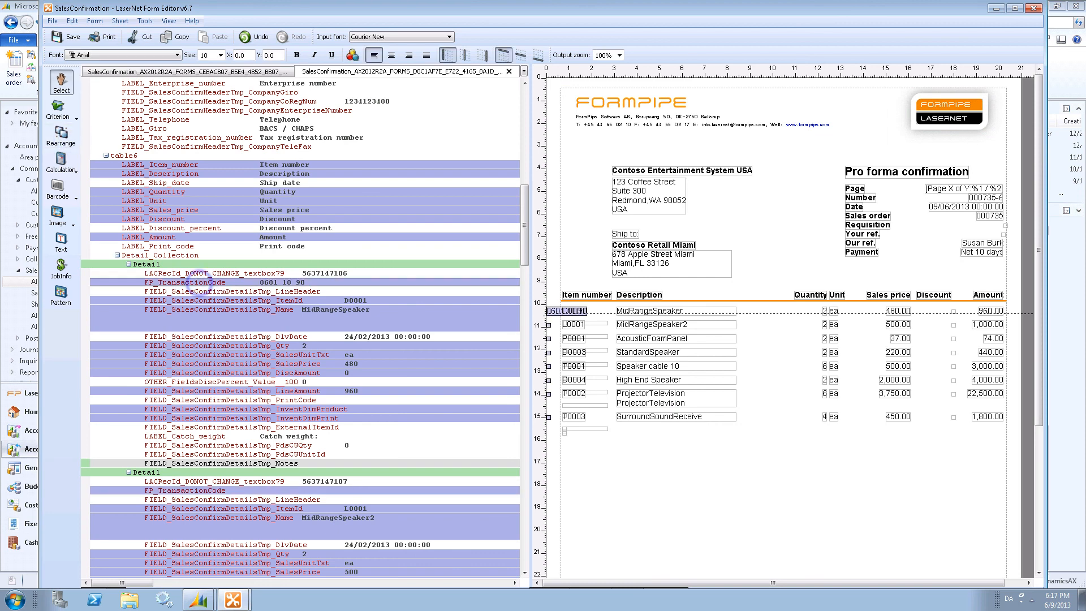
pyautogui.moveTo(282, 282); pyautogui.dragTo(740, 311)
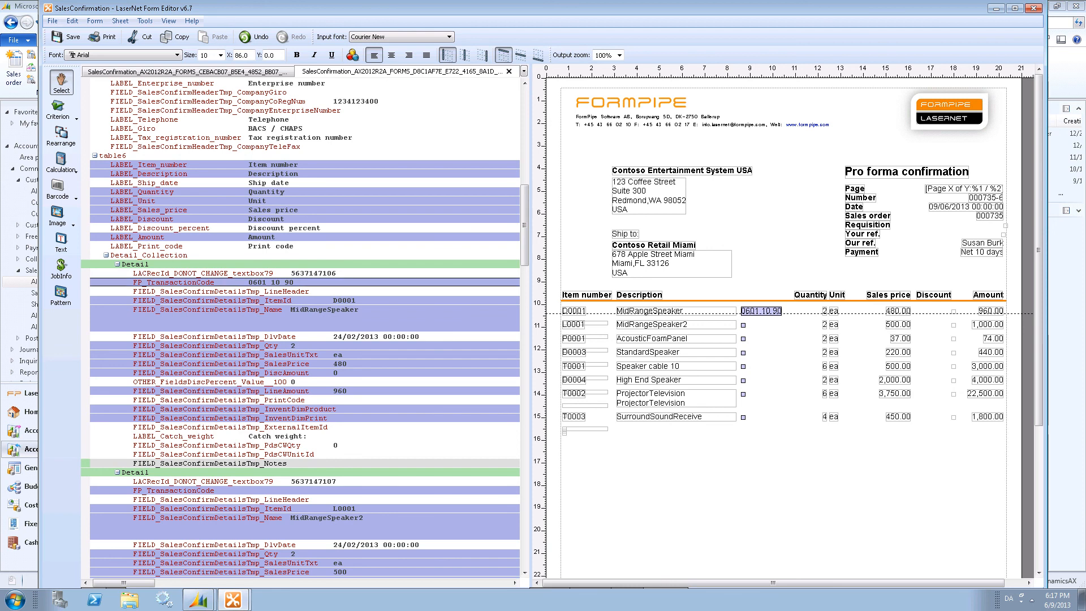
pyautogui.click(1034, 8)
# Update the configuration on the AX2012R2A server immediately and rerun the pro forma confirmation.
pyautogui.click(111, 49)
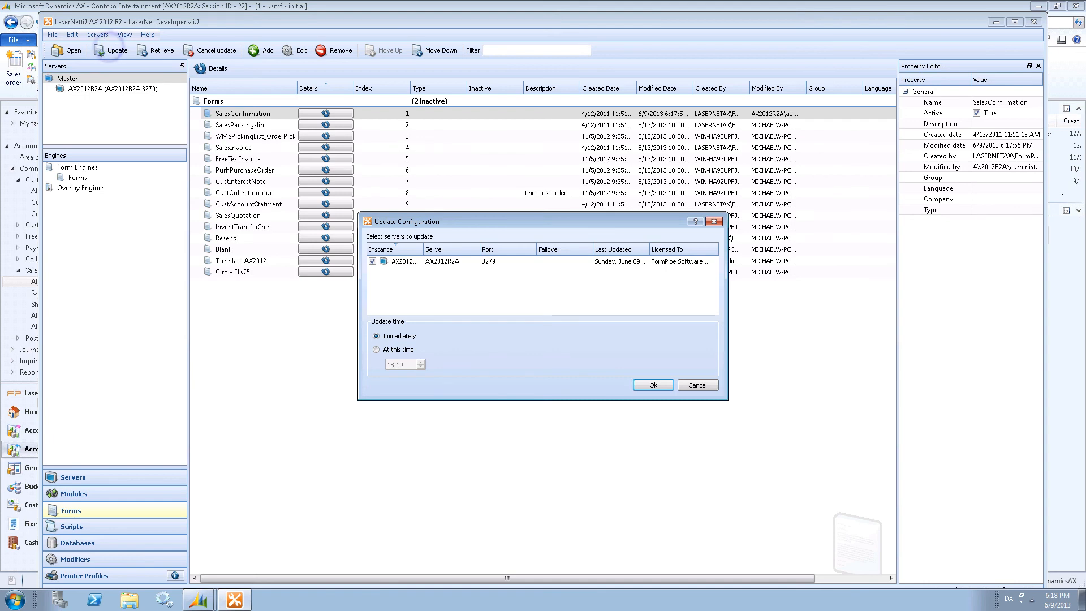
pyautogui.click(653, 385)
pyautogui.click(543, 337)
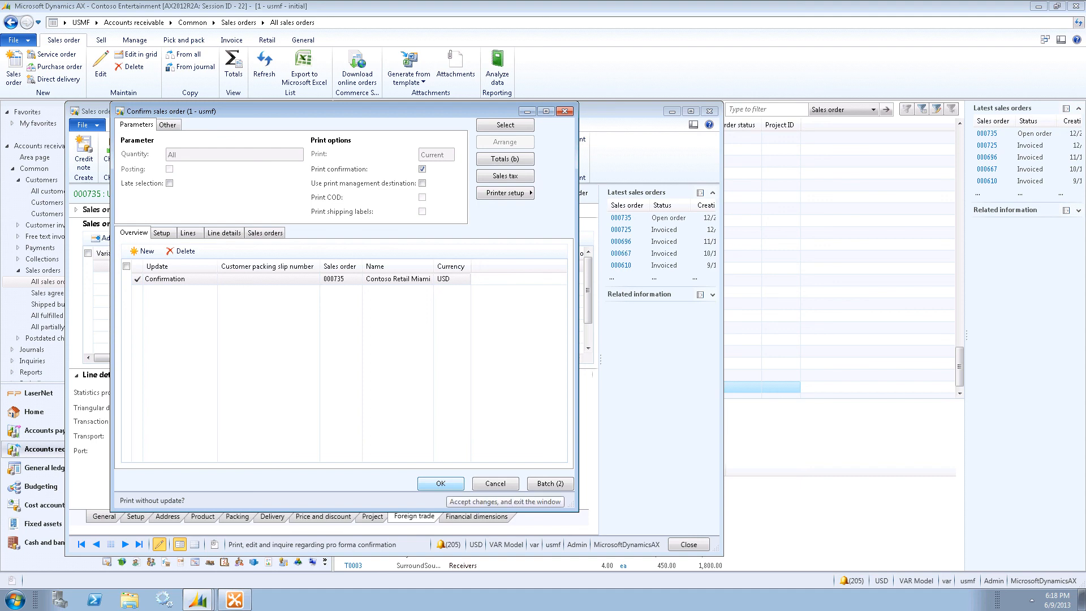
pyautogui.click(441, 483)
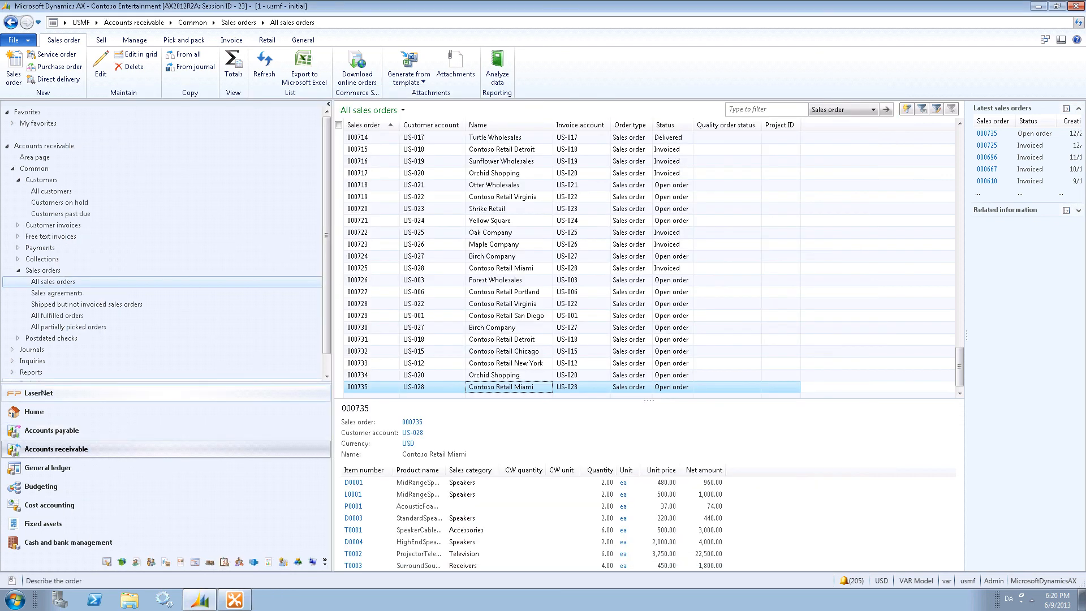
# Add a new field named FP_TransactionCodeLabel to the table6 section of the SalesConfirm report elements.
pyautogui.click(197, 389)
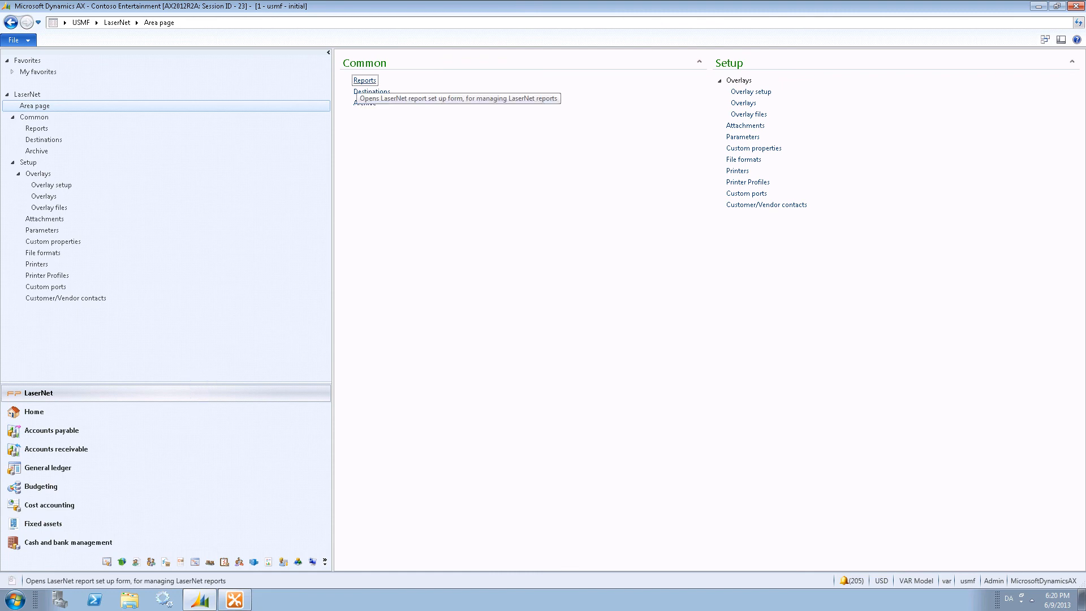
pyautogui.click(362, 80)
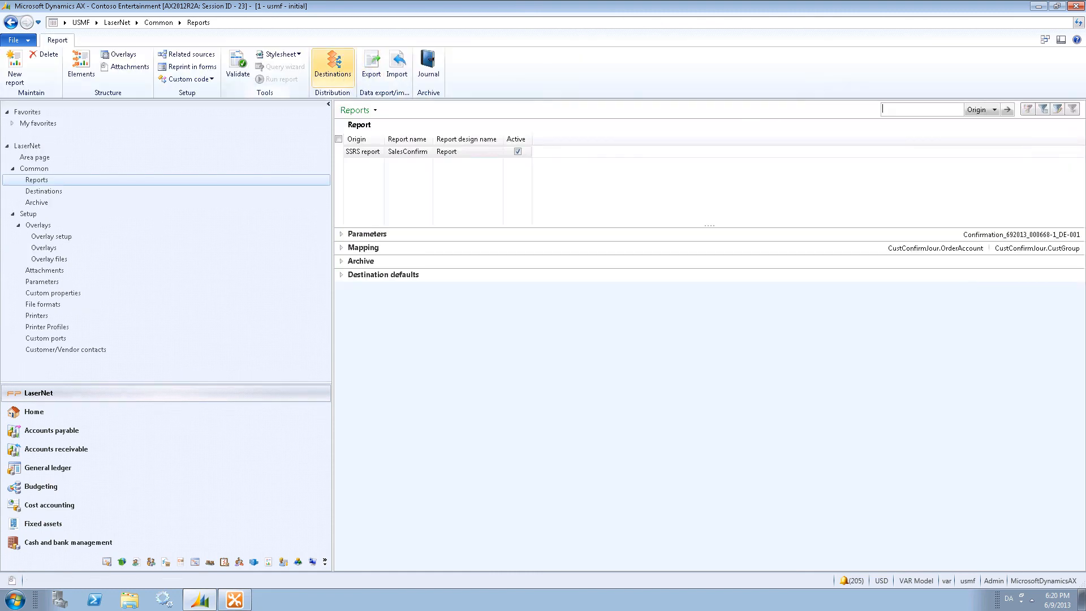
pyautogui.click(80, 67)
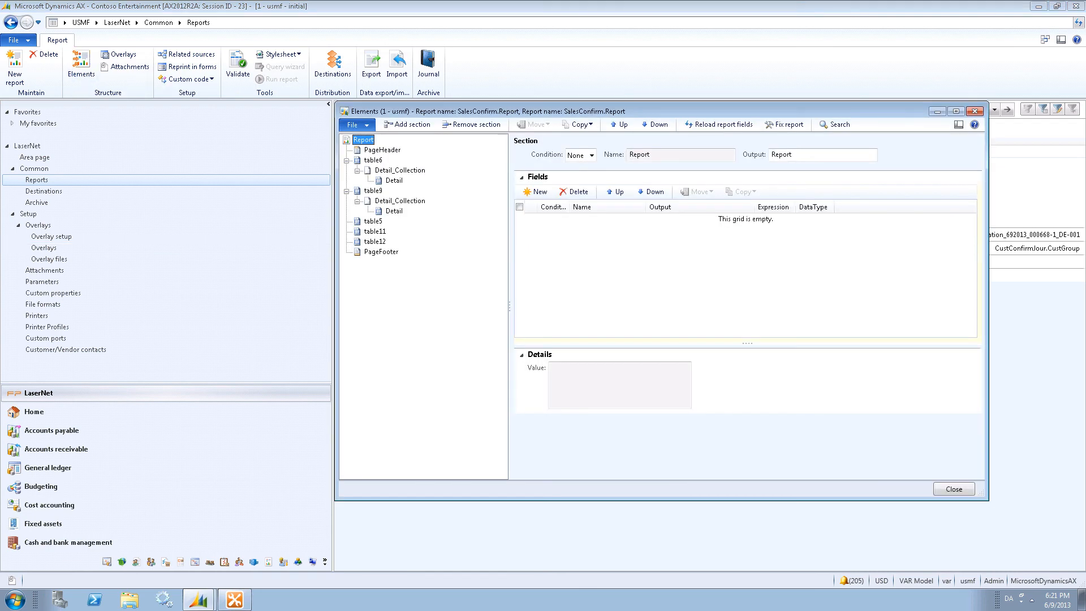
pyautogui.click(373, 160)
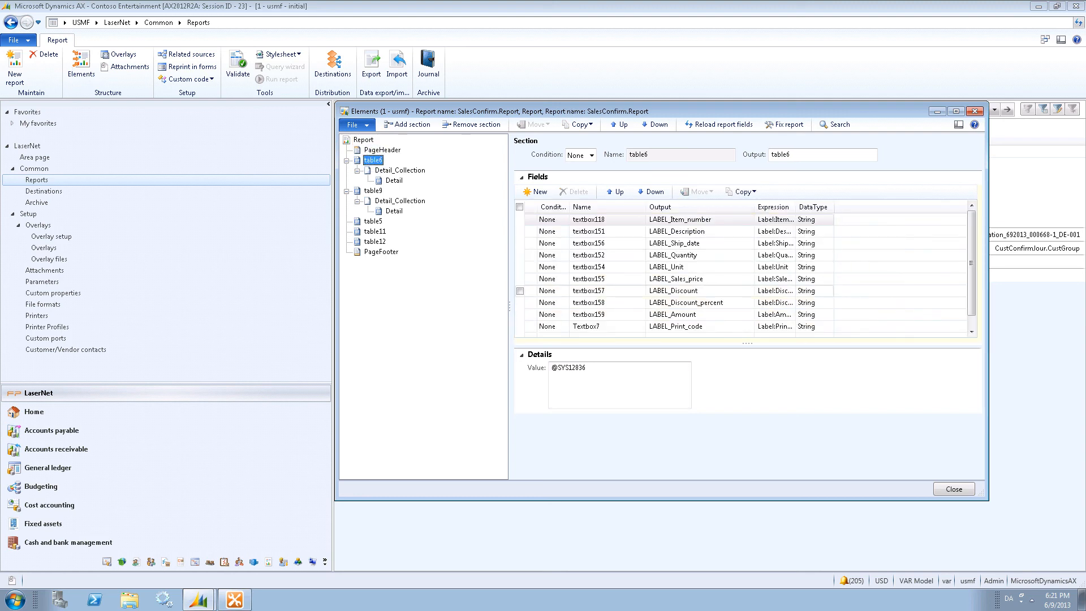
pyautogui.click(536, 191)
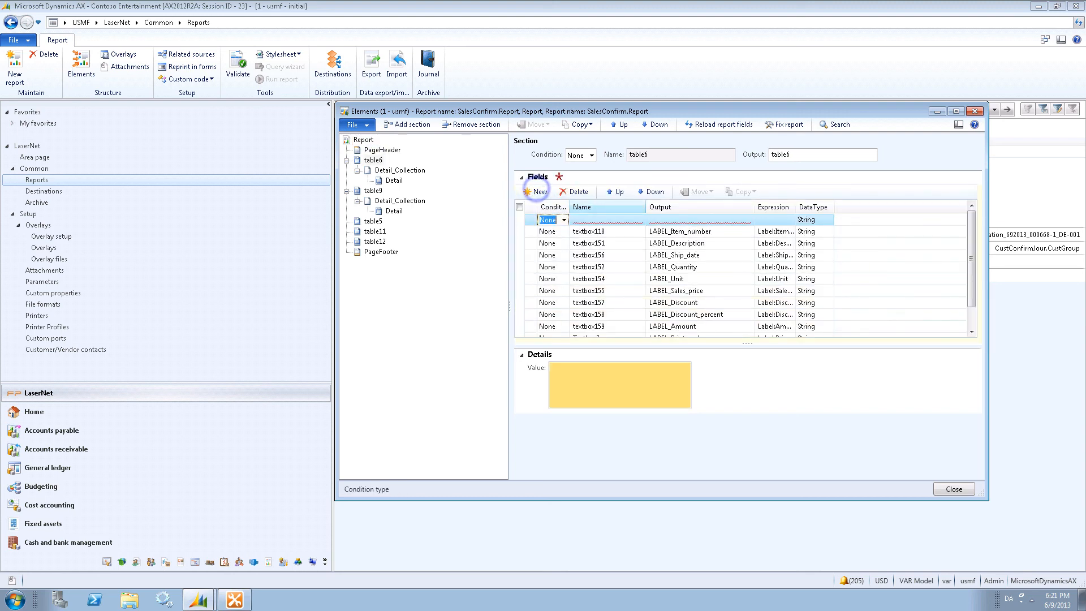
pyautogui.press('Tab')
pyautogui.write('_TransactionCodeLabel')
pyautogui.press('Tab')
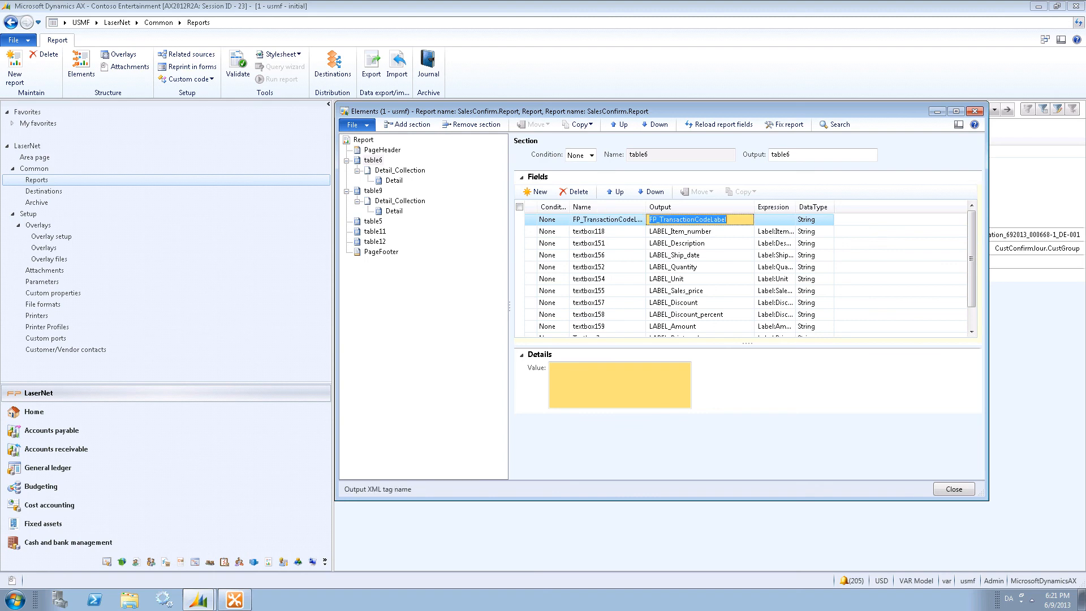
pyautogui.press('Tab')
# Set the new field's expression to Label and search the label editor for Transaction code.
pyautogui.click(853, 221)
pyautogui.click(822, 231)
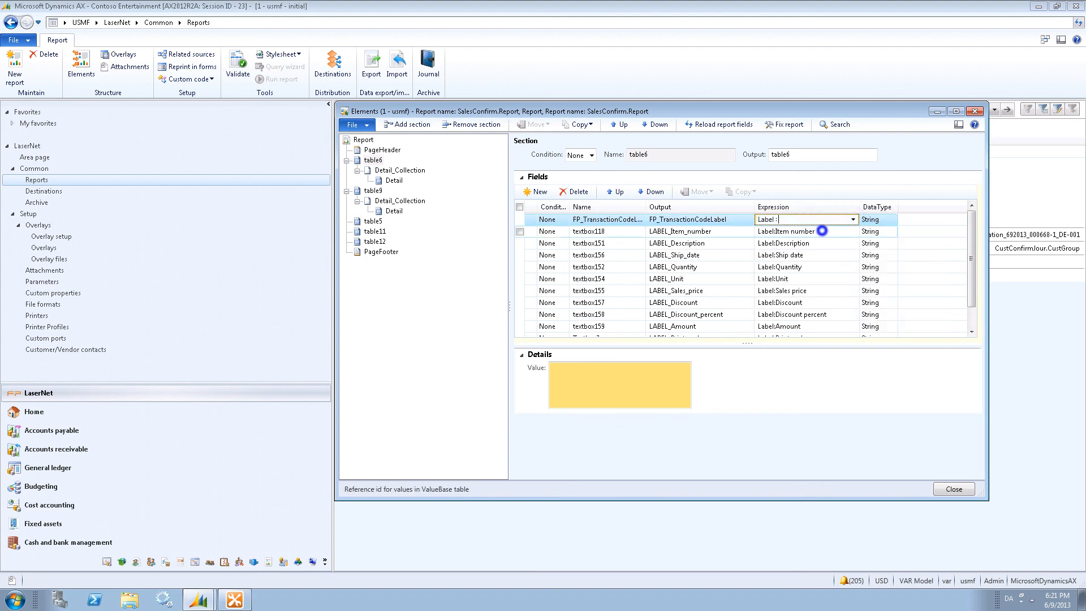
pyautogui.click(852, 220)
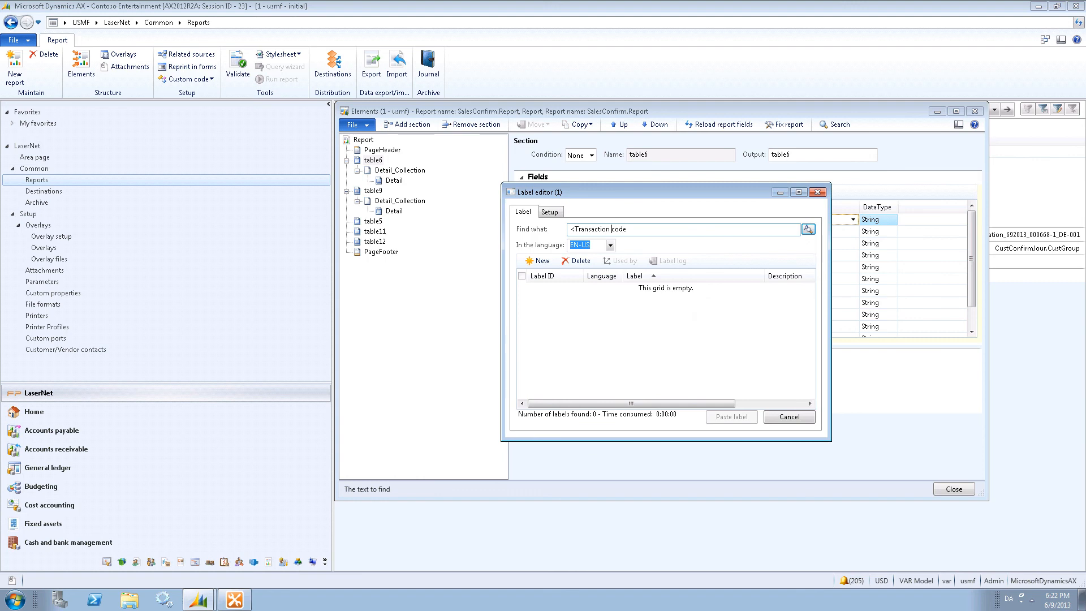
pyautogui.press('Return')
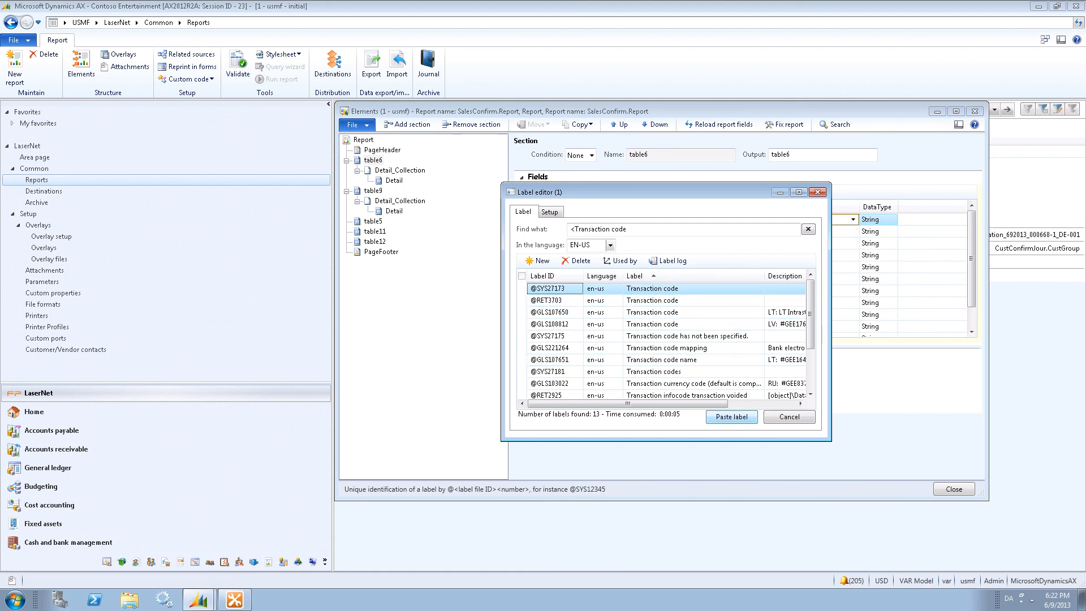
pyautogui.click(739, 418)
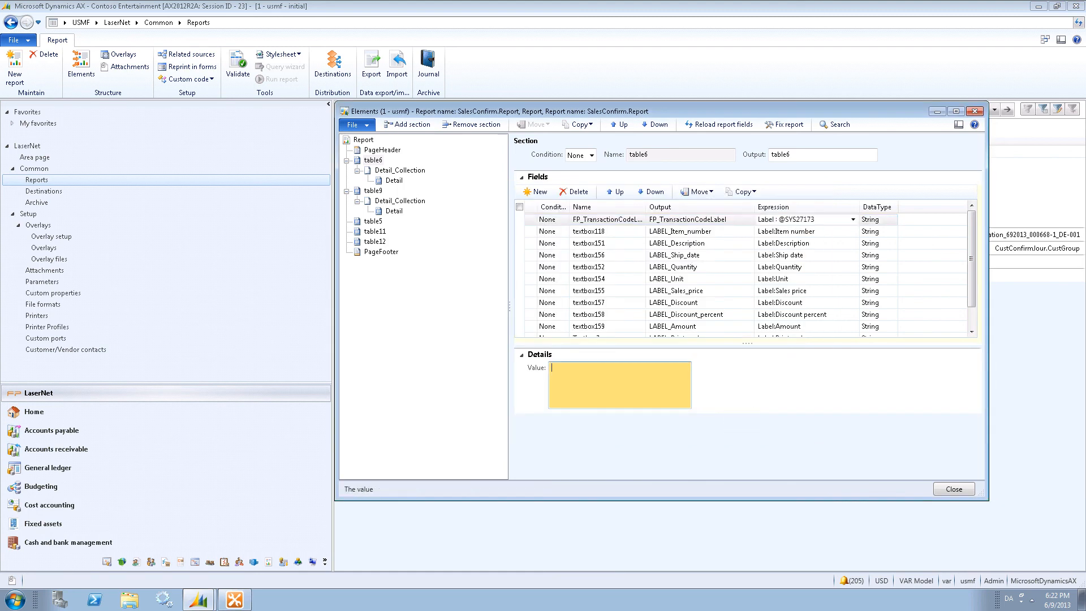
pyautogui.click(954, 489)
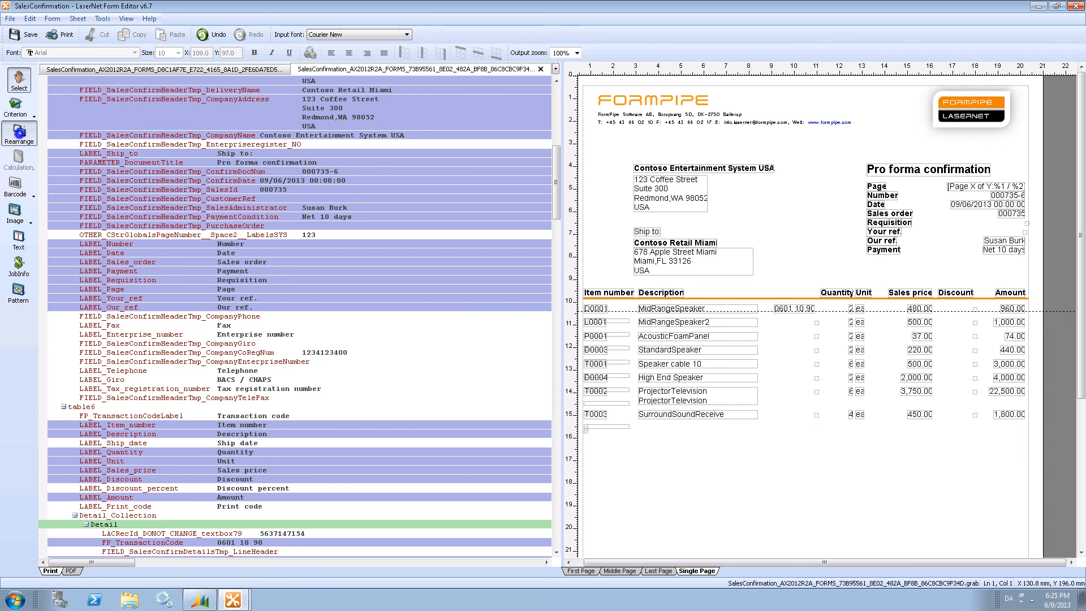
# Place the FP_TransactionCodeLabel as a right-aligned, wrapped, bold column header above the transaction code values beside Description.
pyautogui.click(19, 131)
pyautogui.click(146, 416)
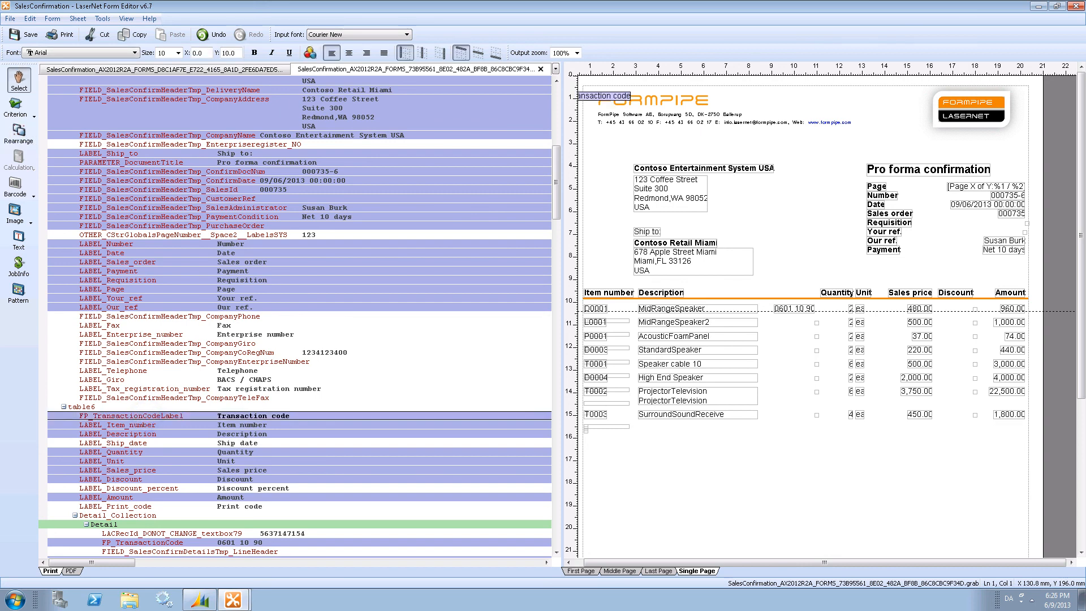
pyautogui.click(367, 52)
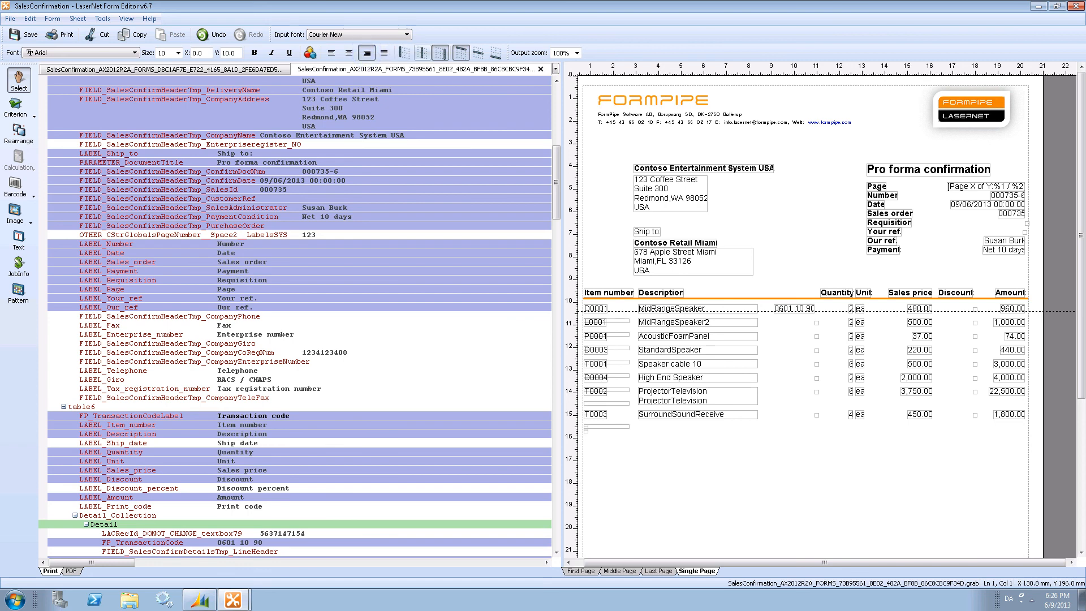
pyautogui.click(495, 52)
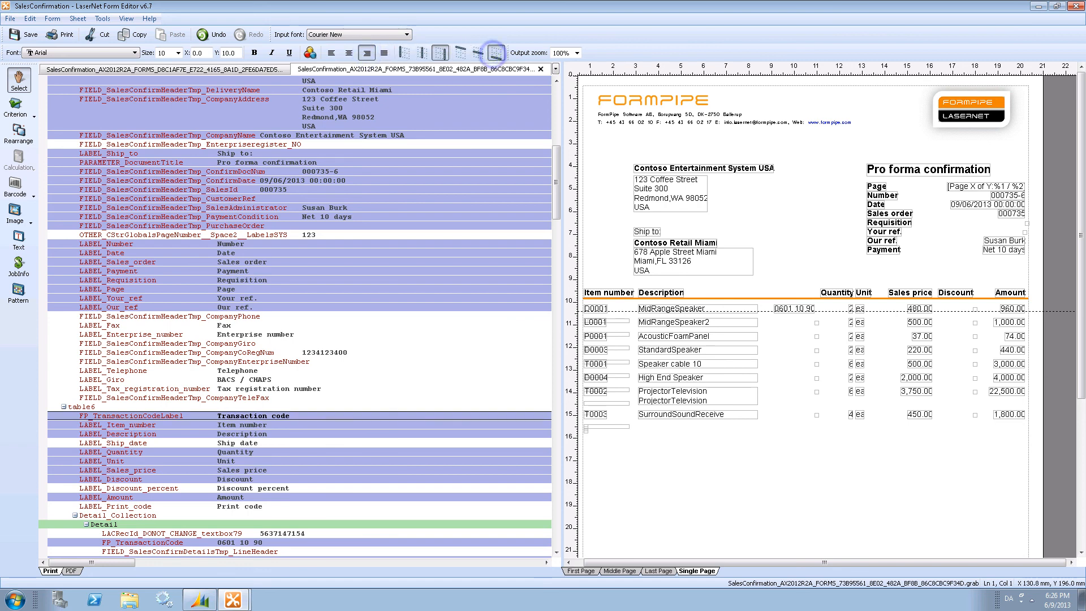
pyautogui.moveTo(152, 416); pyautogui.dragTo(784, 290)
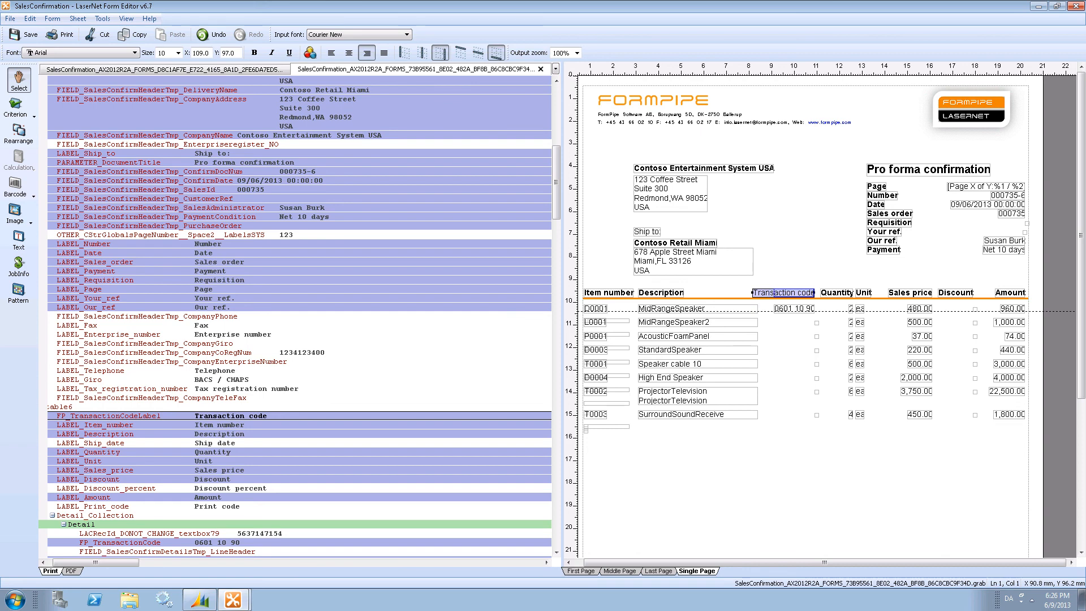
pyautogui.moveTo(752, 292); pyautogui.dragTo(774, 287)
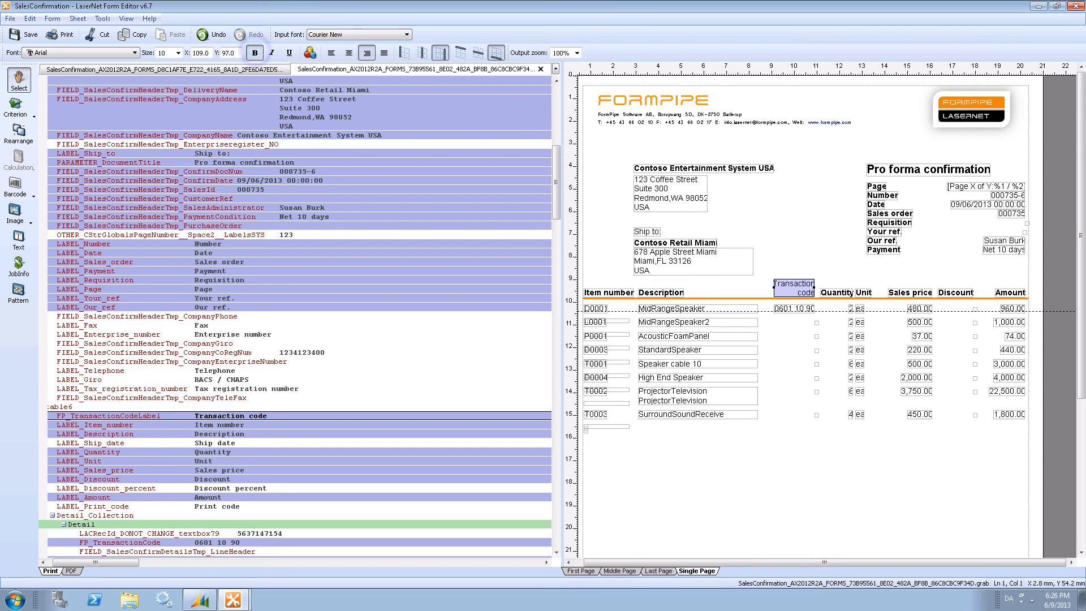
pyautogui.click(255, 53)
pyautogui.click(784, 265)
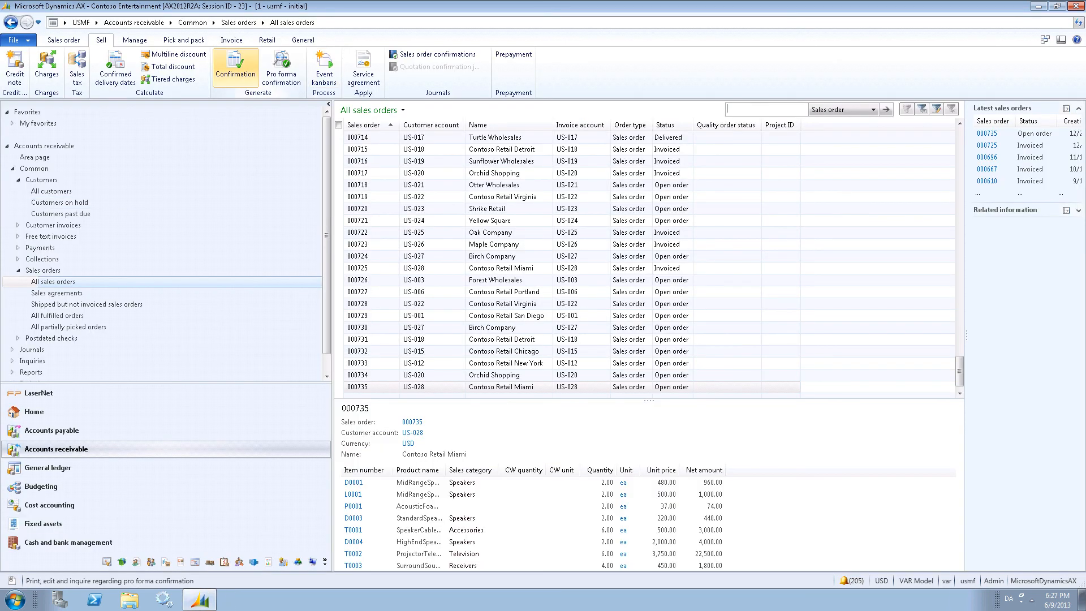
# Rerun the pro forma confirmation with LaserNet Screen as print destination and scroll through the generated document's lines.
pyautogui.click(281, 63)
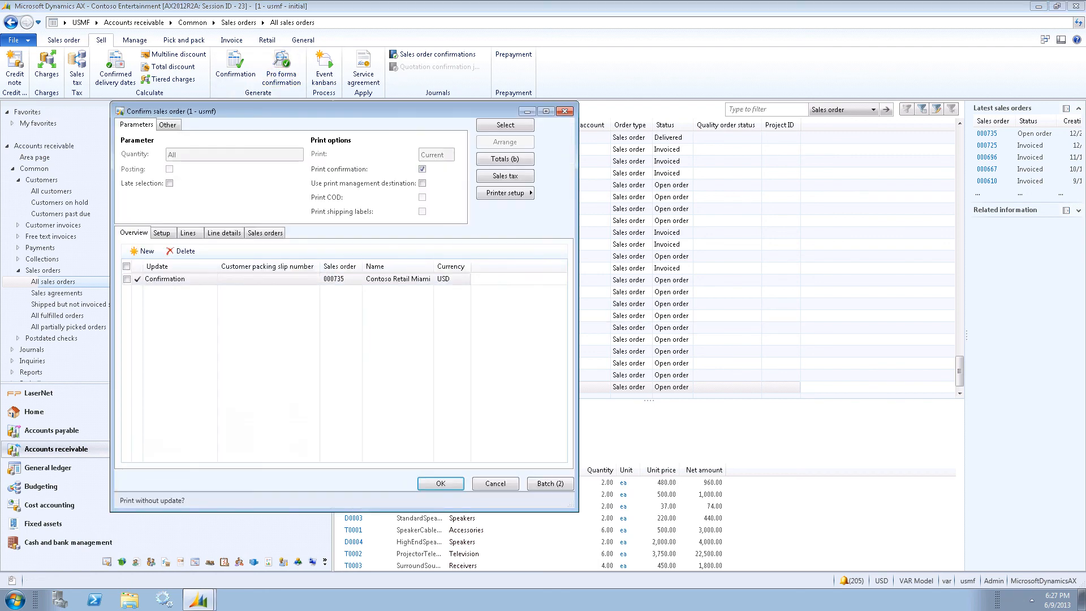
pyautogui.click(505, 192)
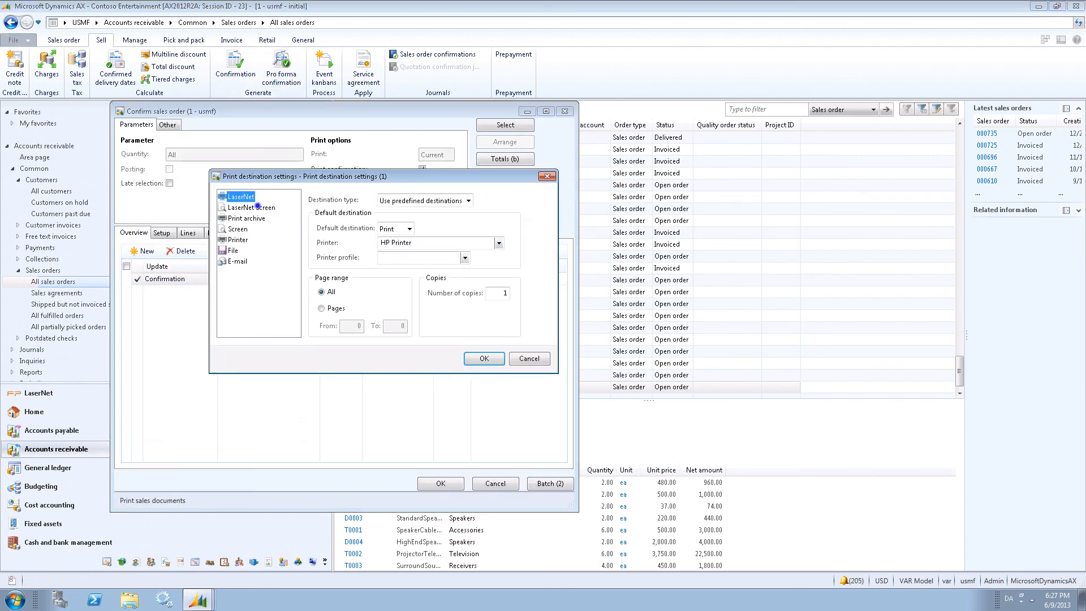
pyautogui.click(256, 207)
pyautogui.click(484, 358)
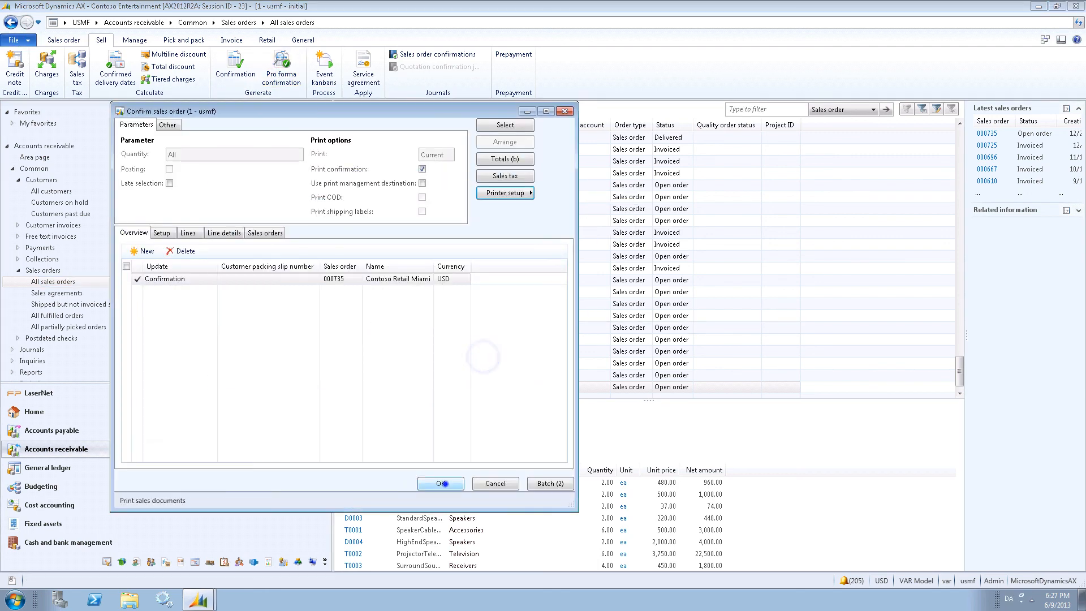
pyautogui.click(443, 483)
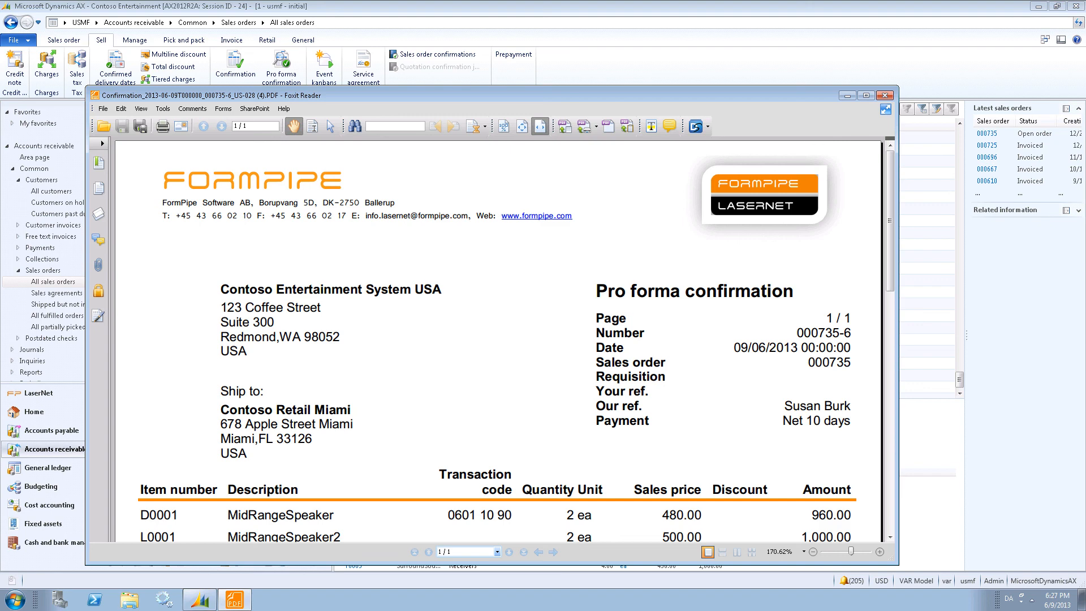
pyautogui.scroll(-3, 498, 339)
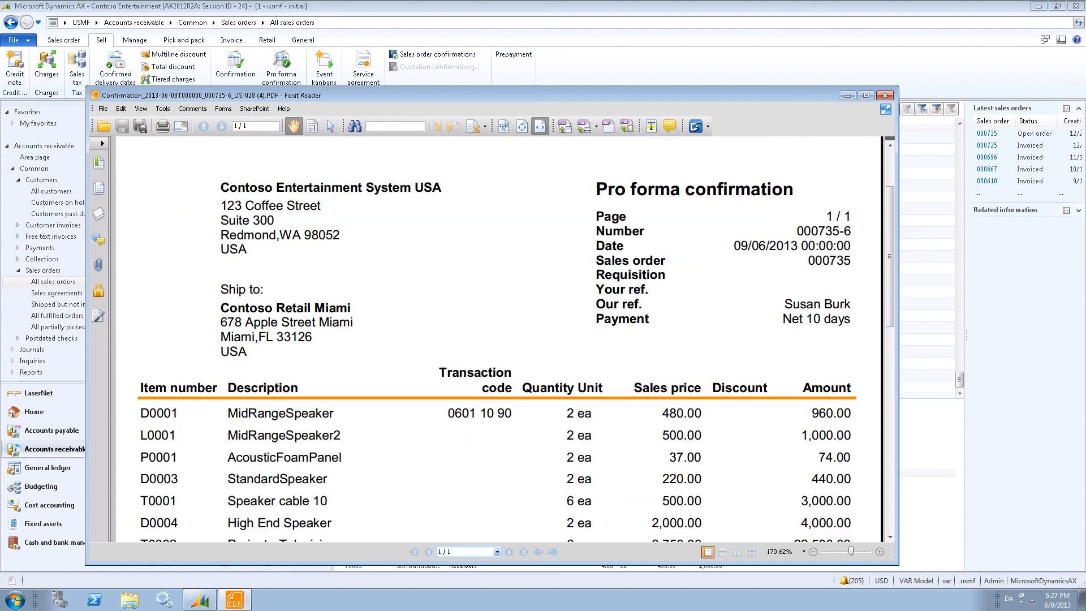
pyautogui.scroll(-1, 498, 340)
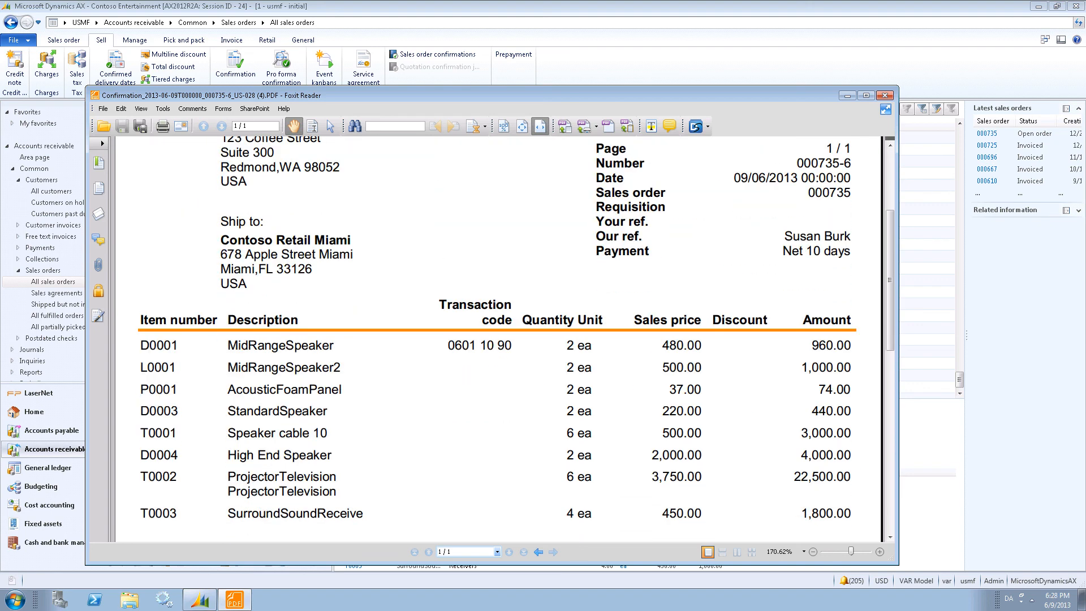